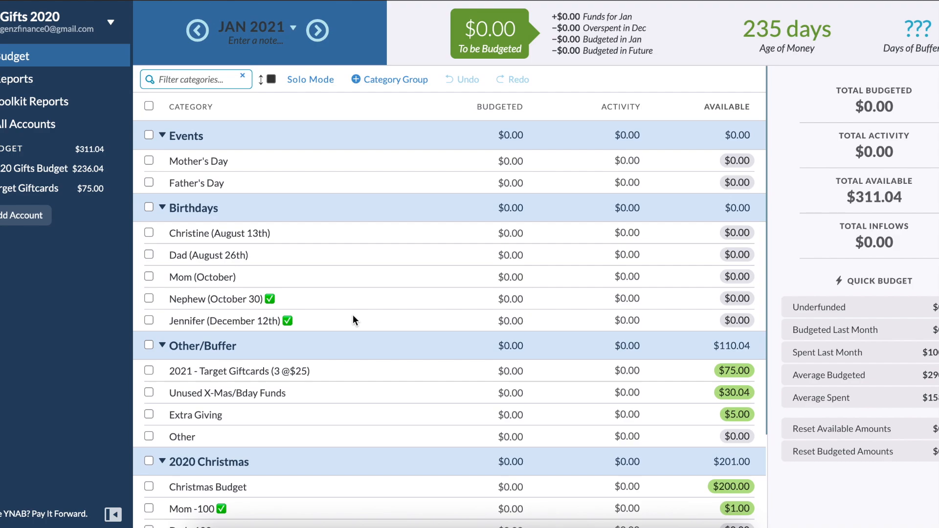
# Examine the Events, Birthdays, Other/Buffer and 2020 Christmas categories and their available balances in the Gifts 2020 budget for January 2021.
pyautogui.scroll(-3, 324, 318)
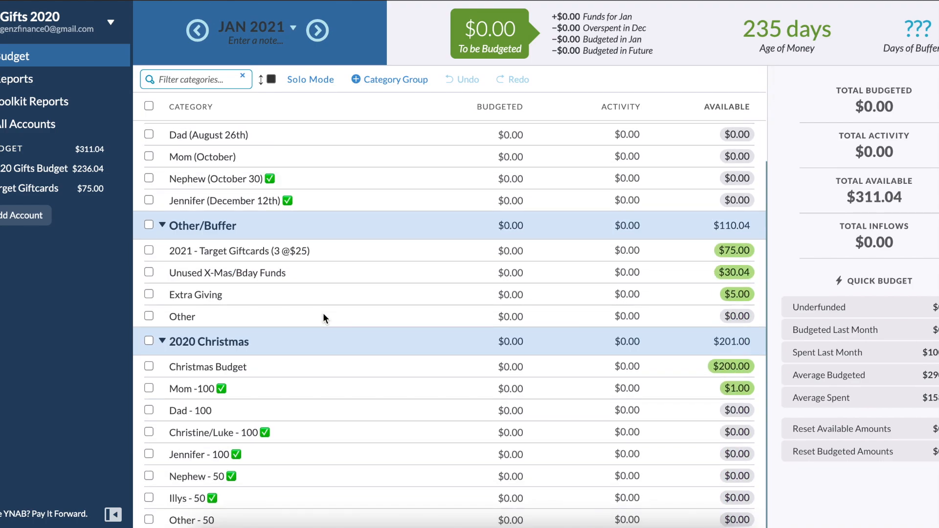
pyautogui.scroll(3, 324, 318)
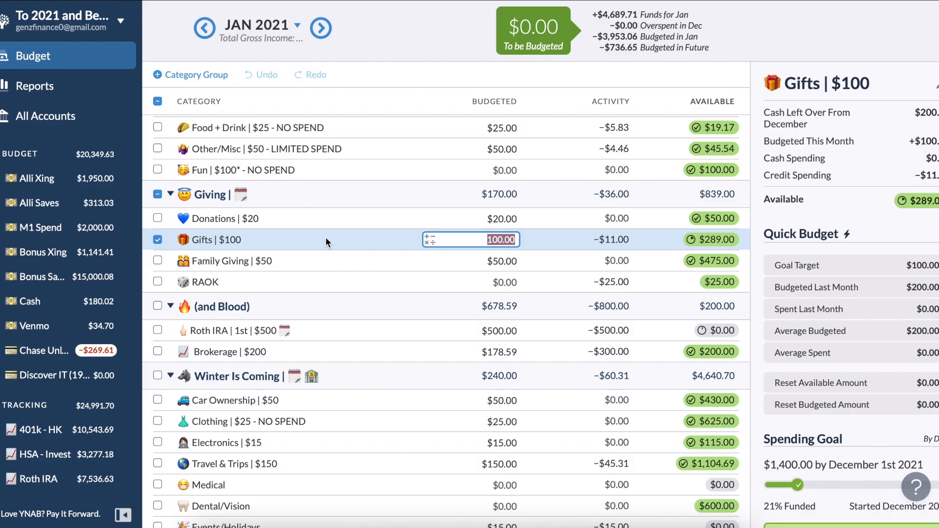
pyautogui.scroll(5, 326, 240)
pyautogui.scroll(-4, 326, 240)
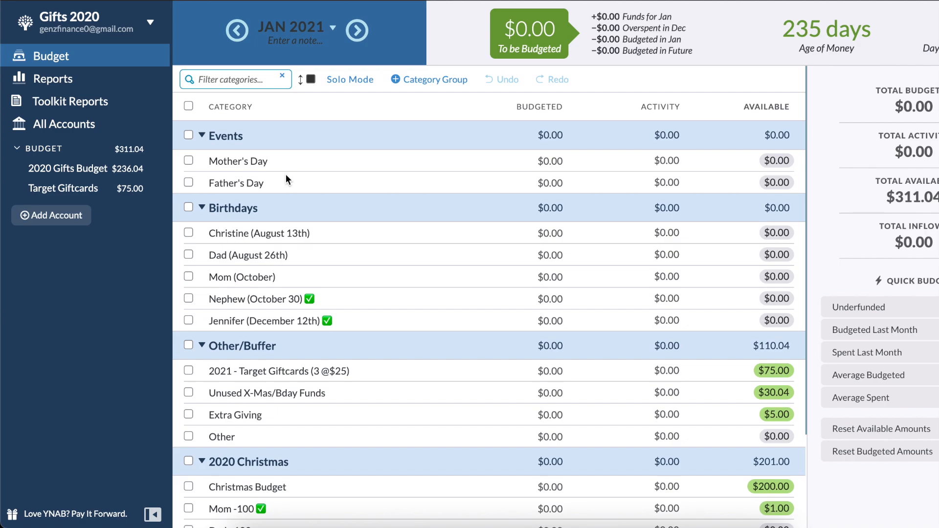
pyautogui.moveTo(250, 141)
pyautogui.click(337, 169)
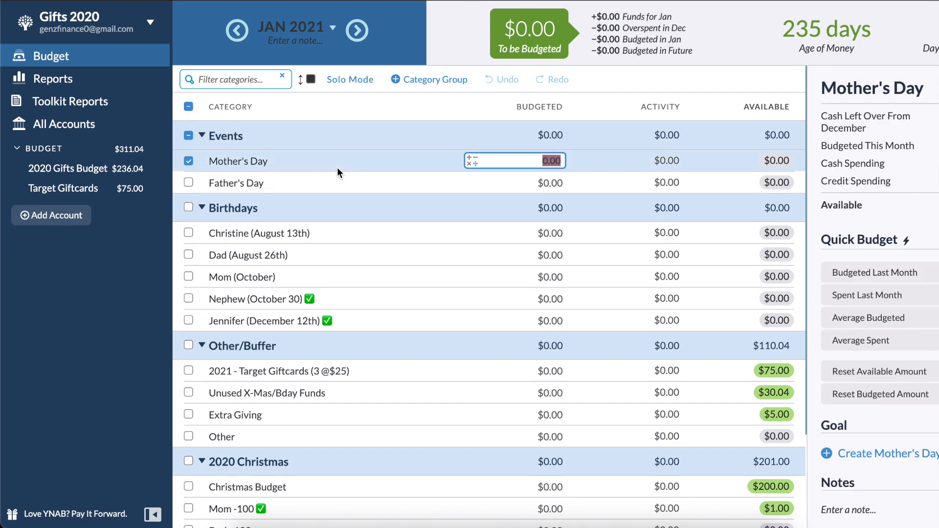
pyautogui.press('Down')
pyautogui.click(188, 184)
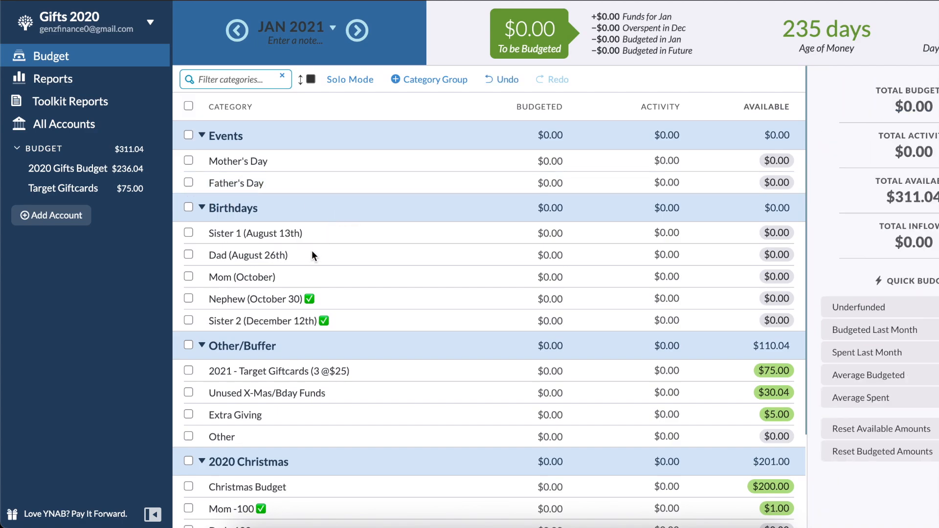
pyautogui.scroll(-1, 283, 345)
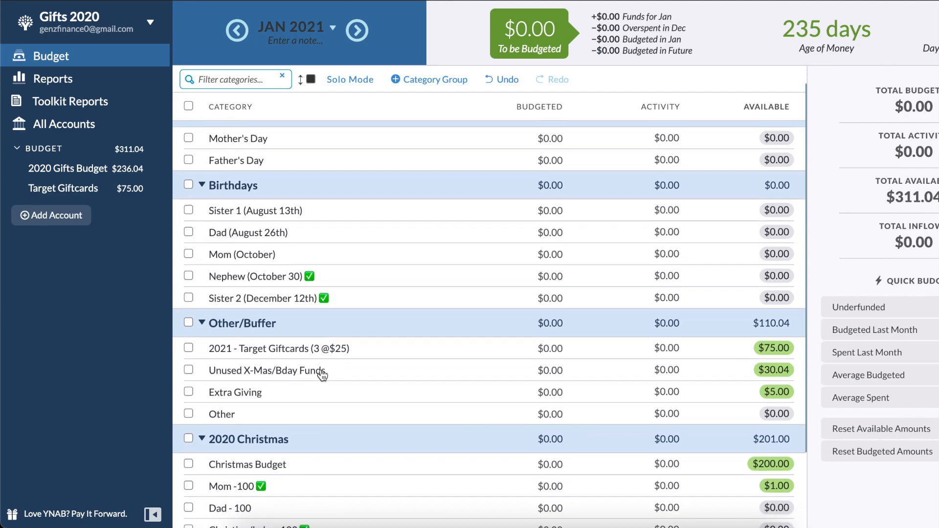
pyautogui.scroll(-2, 346, 372)
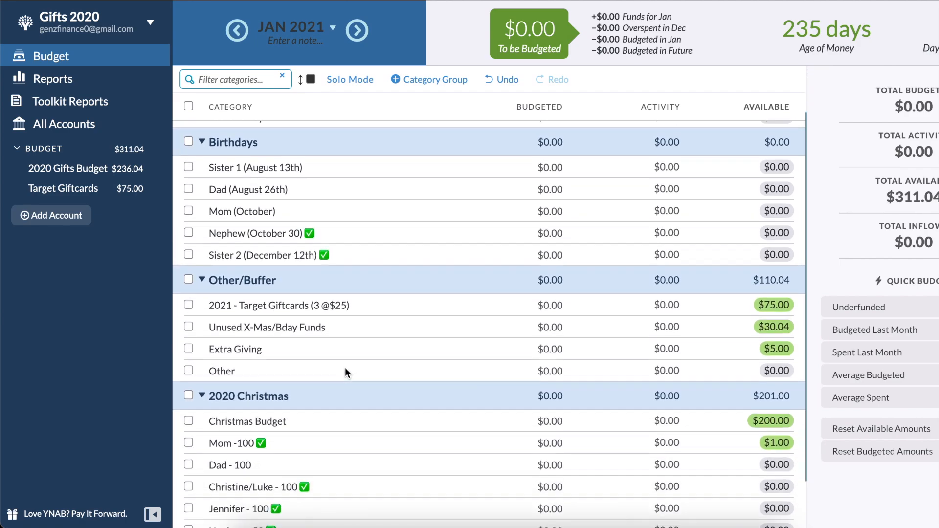
pyautogui.scroll(-3, 313, 456)
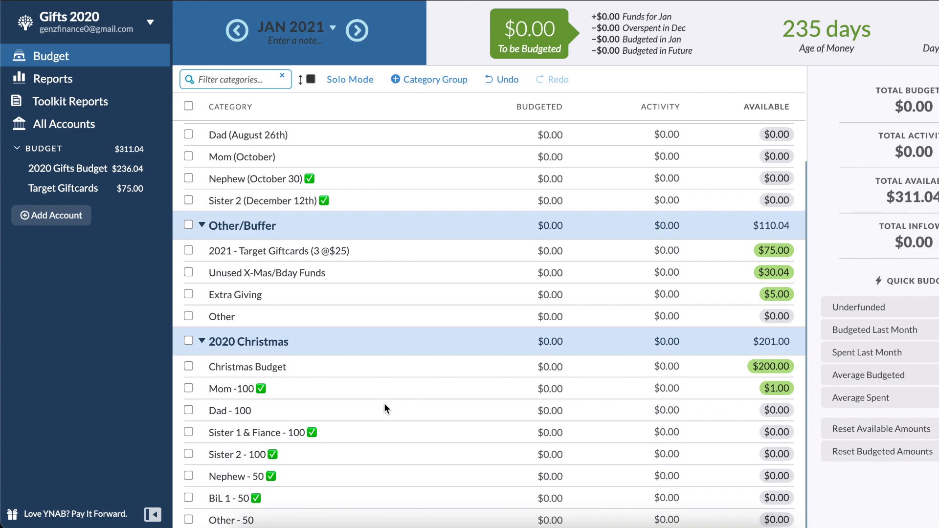
pyautogui.scroll(5, 384, 403)
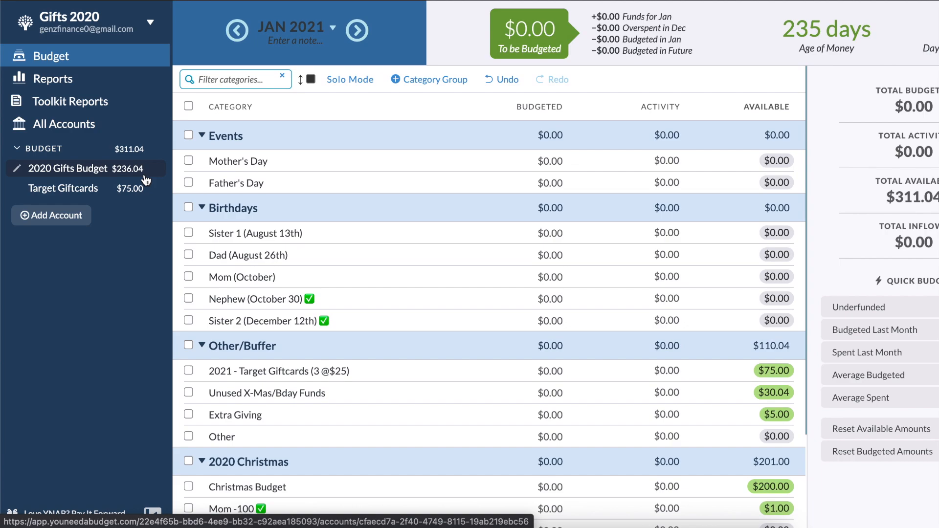
# Check the total available for all categories except 2021 - Target Giftcards, then clear the selection.
pyautogui.click(188, 106)
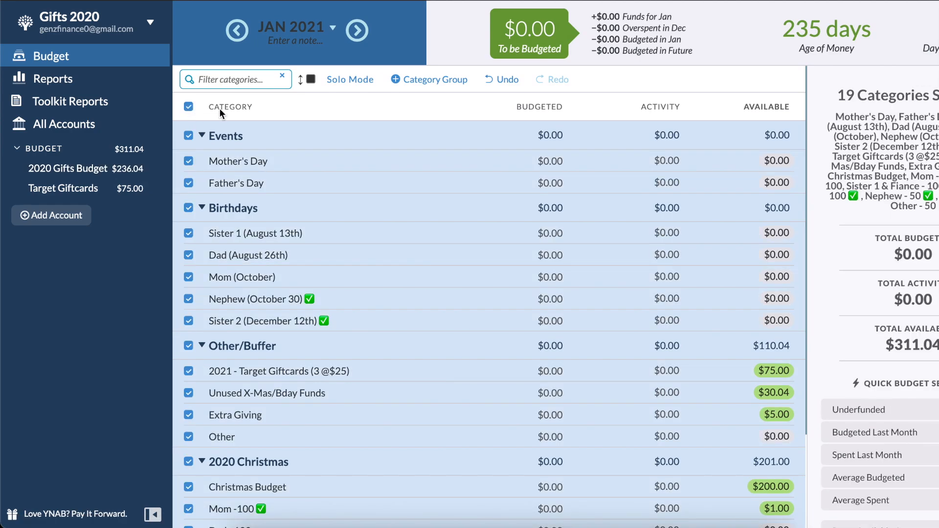
pyautogui.scroll(-1, 423, 323)
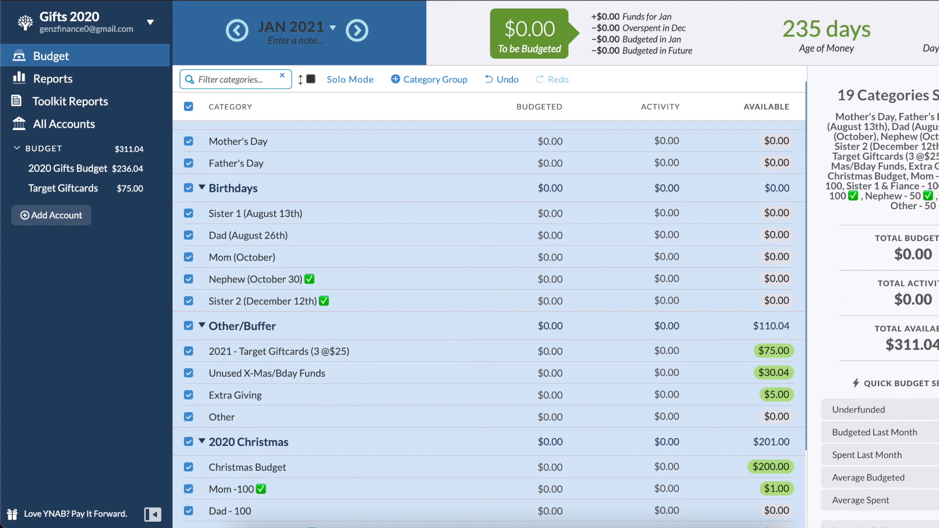
pyautogui.click(188, 351)
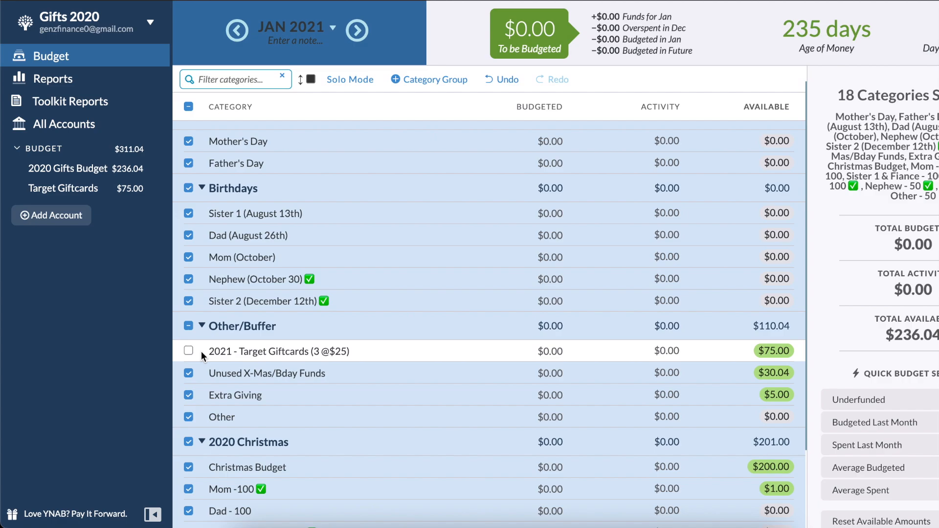
pyautogui.scroll(-2, 339, 397)
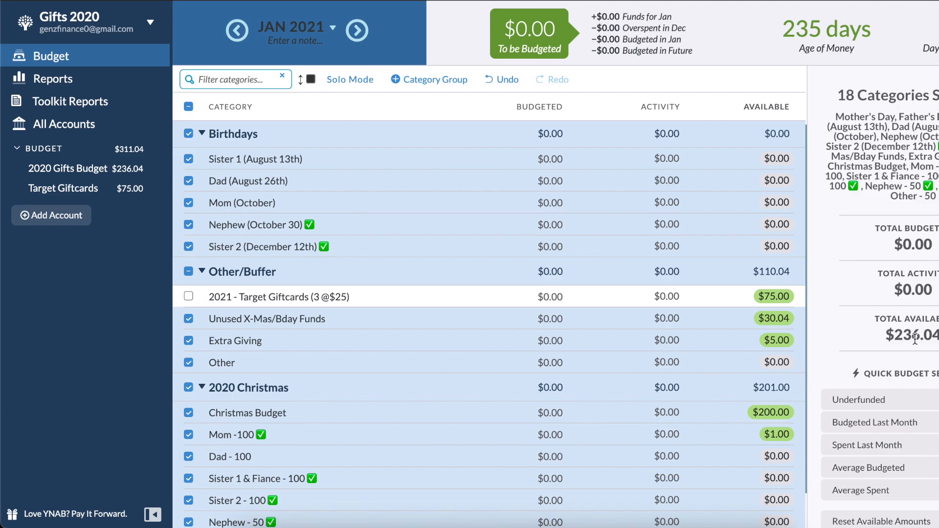
pyautogui.click(190, 108)
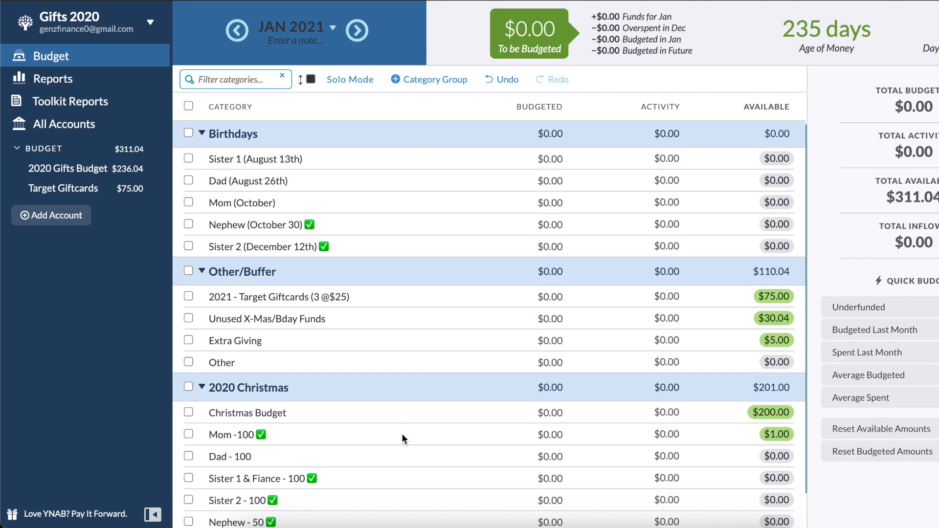
# Move the $5.00 available in Extra Giving to Unused X-Mas/Bday Funds.
pyautogui.click(600, 318)
pyautogui.click(783, 341)
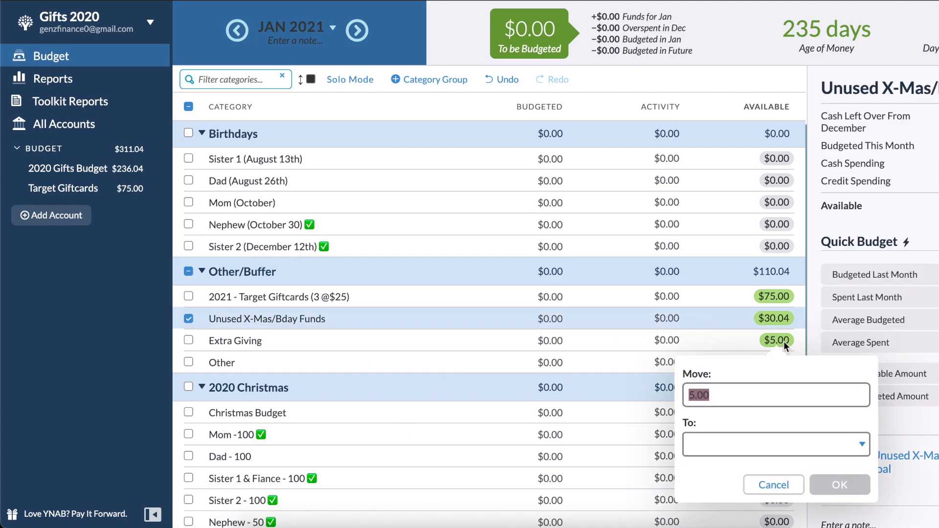
pyautogui.press('Tab')
pyautogui.write('unu')
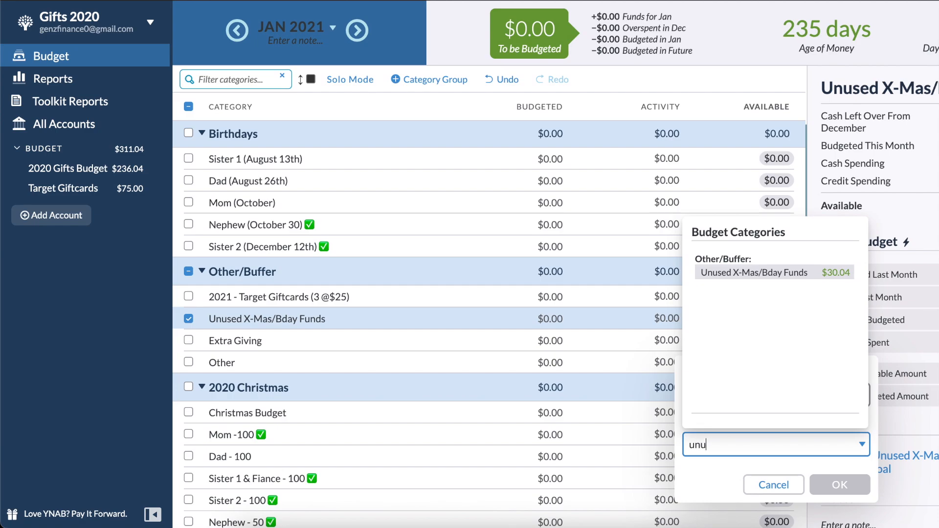
pyautogui.press('Return')
pyautogui.press('Return')
# Move the $200.00 available in Christmas Budget to Unused X-Mas/Bday Funds.
pyautogui.click(777, 412)
pyautogui.press('Tab')
pyautogui.write('unu')
pyautogui.press('Return')
pyautogui.press('Return')
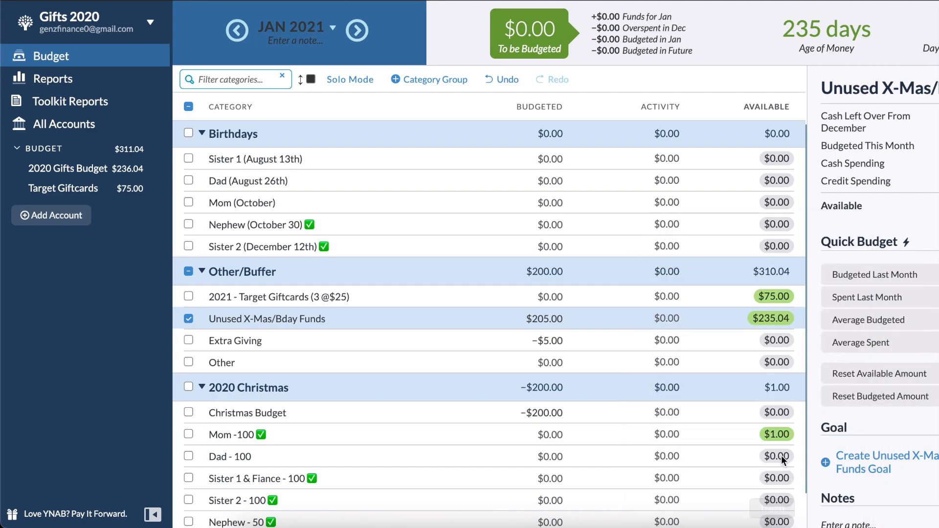
# Move the $1.00 available in the Mom -100 Christmas category to Unused X-Mas/Bday Funds.
pyautogui.click(777, 435)
pyautogui.press('Tab')
pyautogui.write('unu')
pyautogui.press('Return')
pyautogui.press('Return')
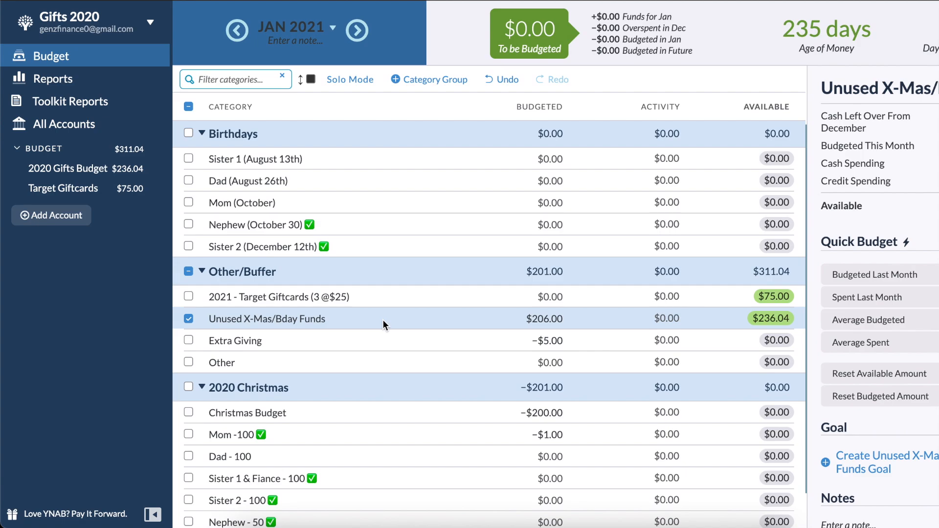
# Add a 12/31/2020 Reconciliation outflow of 36.04 from Unused X-Mas/Bday Funds to the 2020 Gifts Budget account, with a memo about moving excess to another giving category.
pyautogui.click(119, 171)
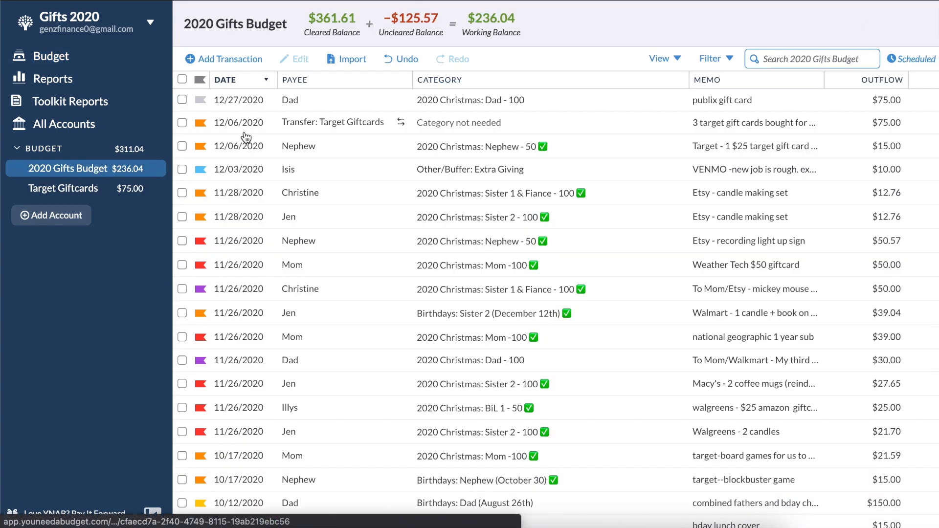
pyautogui.click(230, 59)
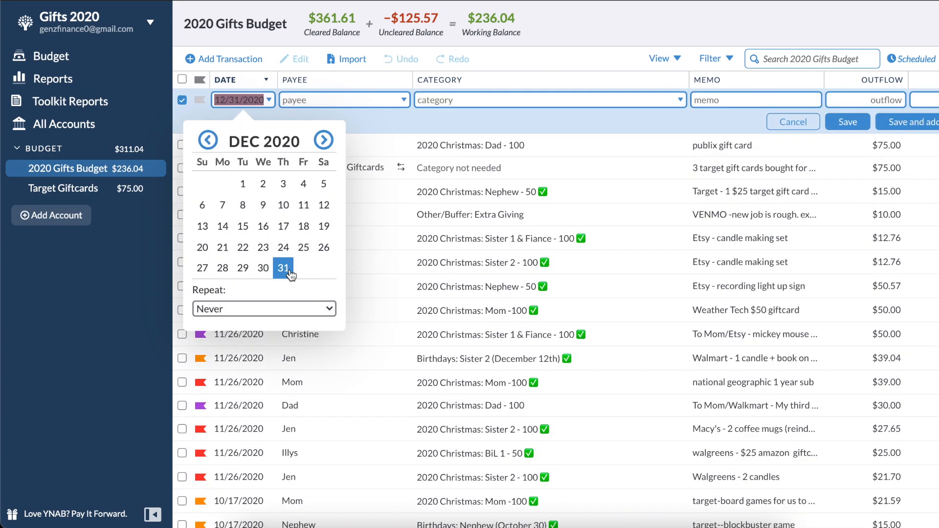
pyautogui.click(284, 268)
pyautogui.write('Reconciliation')
pyautogui.press('Tab')
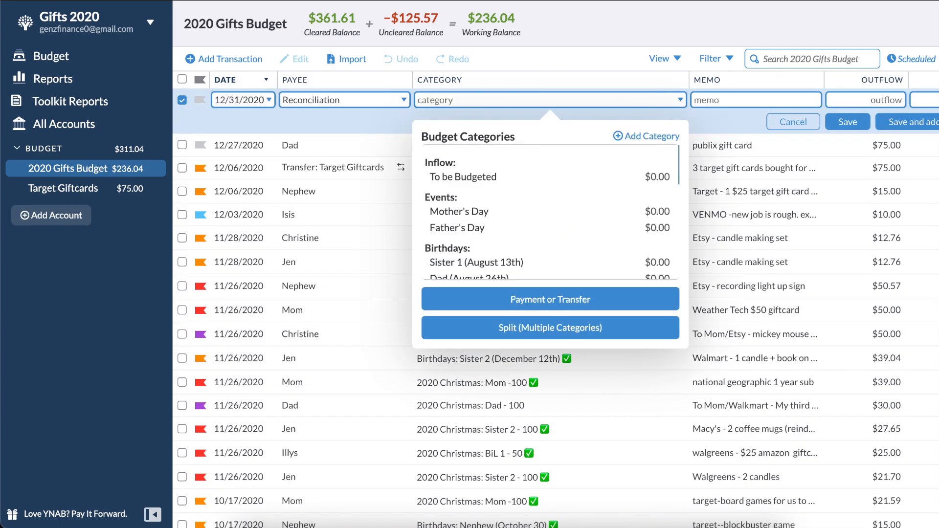
pyautogui.write('unused')
pyautogui.press('Tab')
pyautogui.write('moving excess to another givi')
pyautogui.press('Tab')
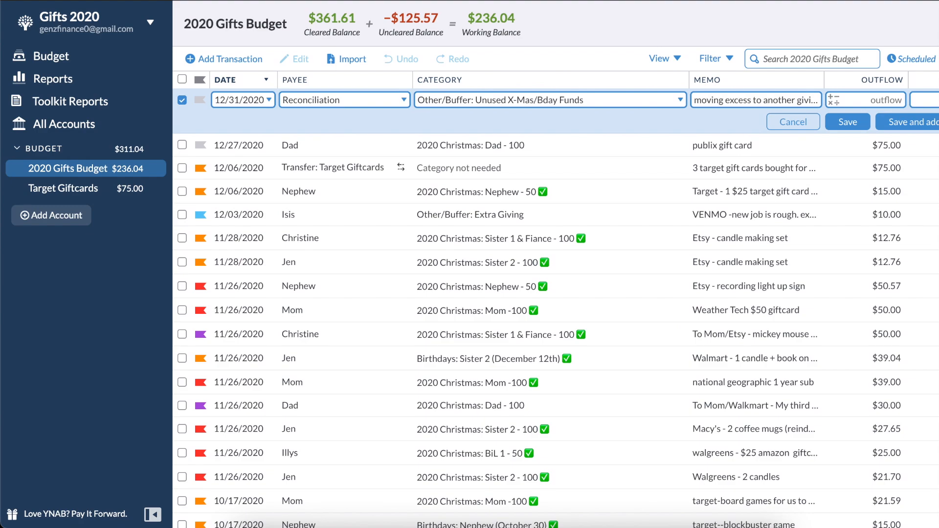
pyautogui.write('36.04')
pyautogui.click(835, 118)
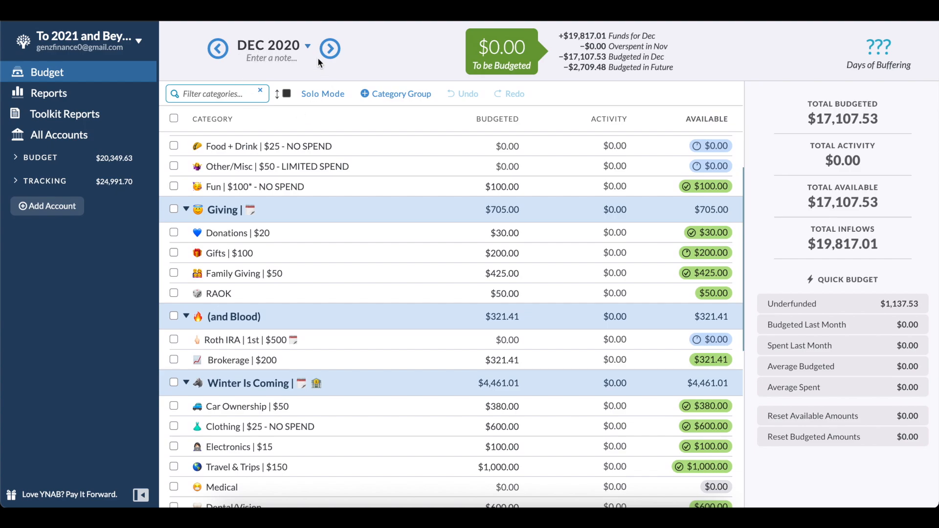
# Check the December 2020 Gifts category in the main budget and confirm the 2020 Gifts Budget account's reconciliation at $200.00.
pyautogui.click(321, 258)
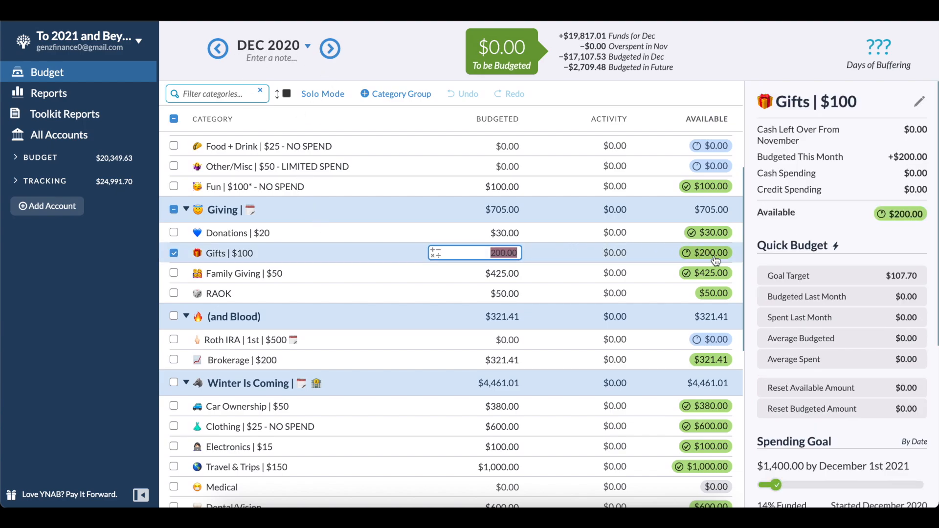
pyautogui.moveTo(717, 260)
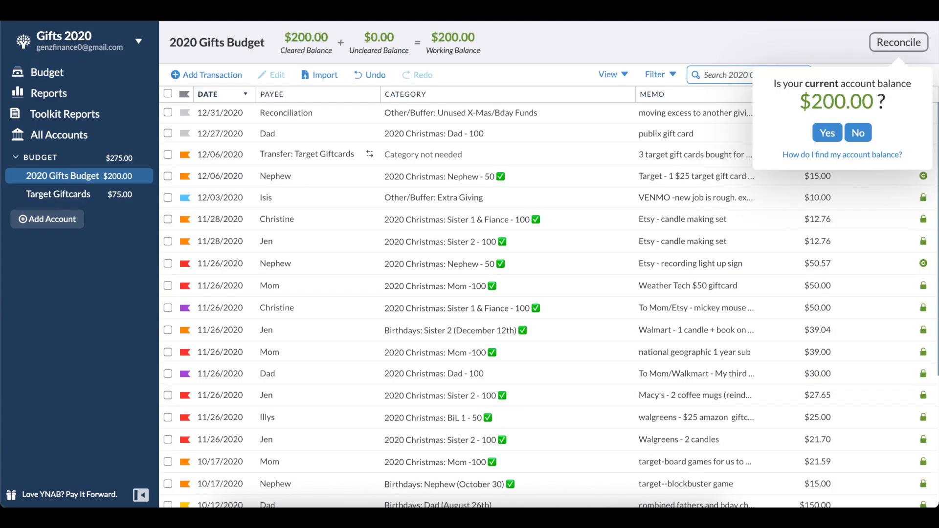
pyautogui.click(828, 133)
# Add an unlinked Checking account nicknamed "2021 Gift Budget" with a current balance of 0.
pyautogui.click(63, 224)
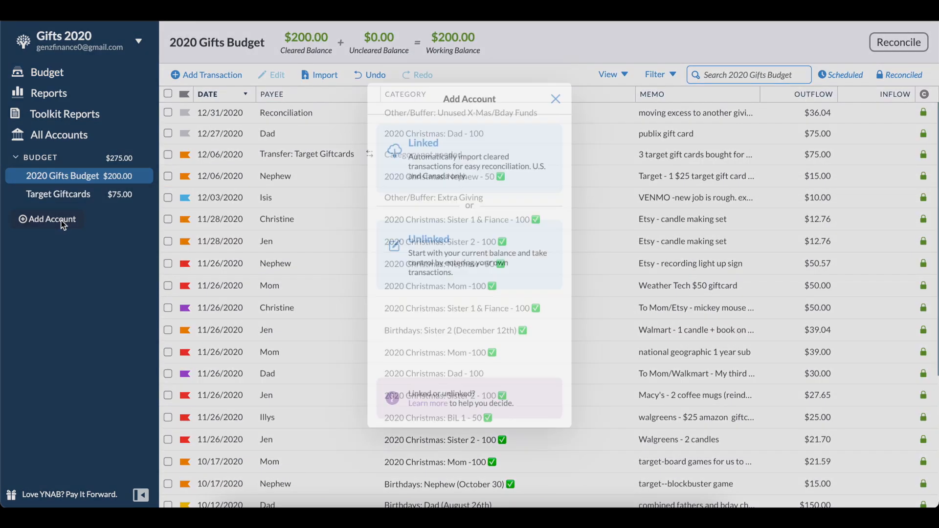
pyautogui.click(455, 240)
pyautogui.click(404, 166)
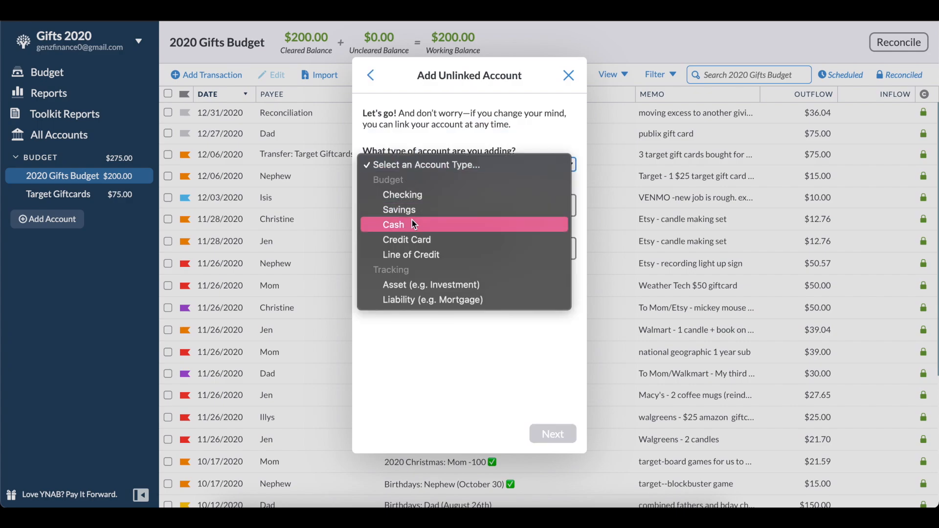
pyautogui.click(403, 195)
pyautogui.write('2021 Gift Budget')
pyautogui.click(408, 242)
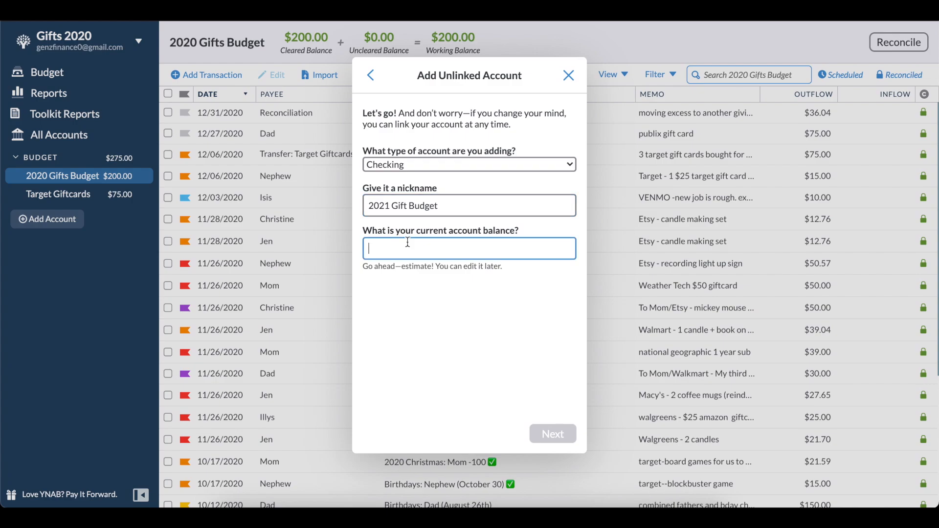
pyautogui.write('-')
pyautogui.write('0')
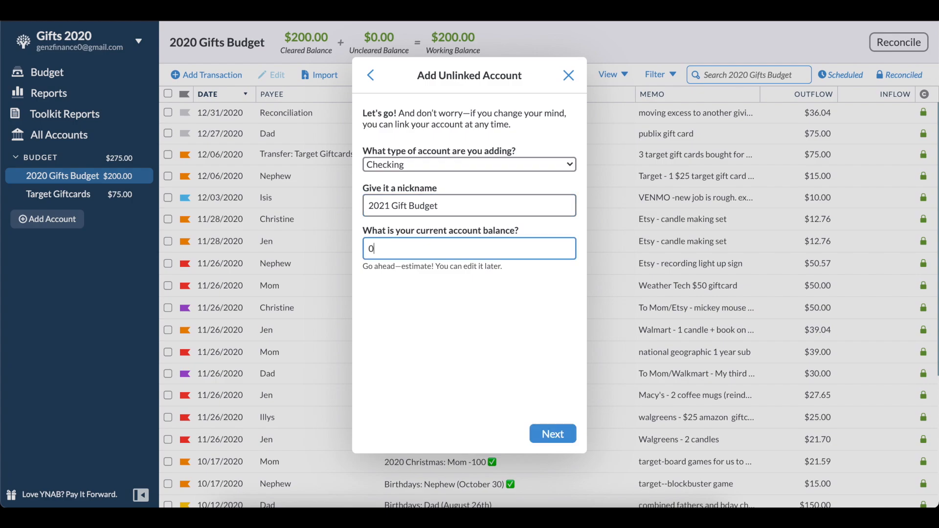
pyautogui.click(554, 434)
# Record a 01/01/2021 transfer of 200 from 2020 Gifts Budget to 2021 Gift Budget, with a memo about rolling over unused 2020 gift money.
pyautogui.click(112, 180)
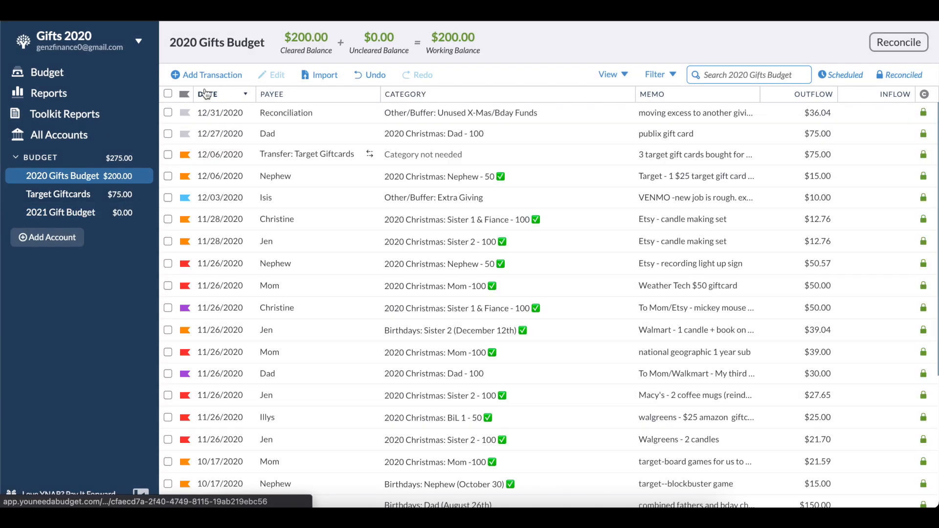
pyautogui.click(198, 75)
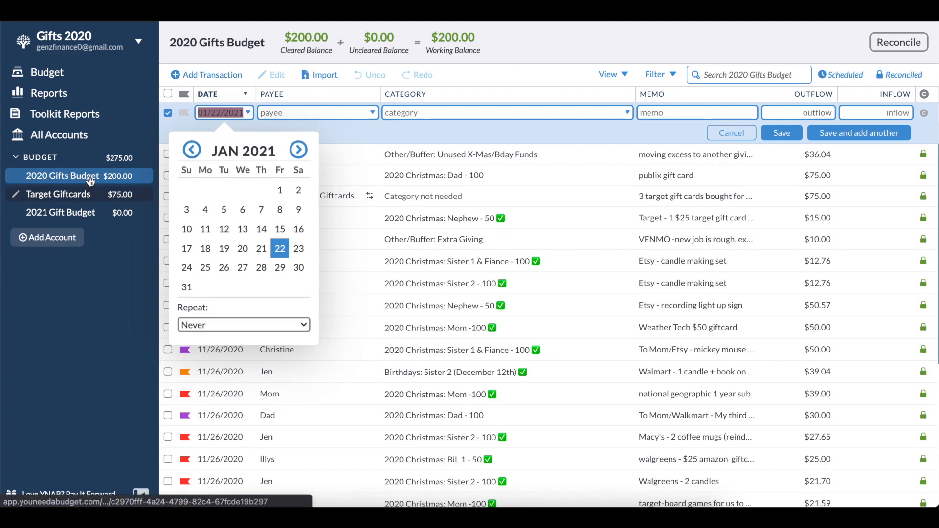
pyautogui.click(280, 191)
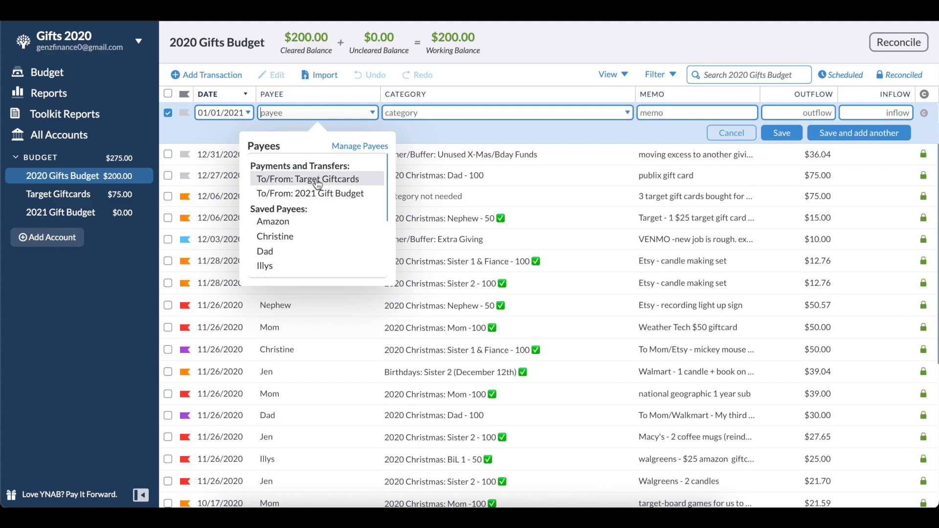
pyautogui.click(319, 195)
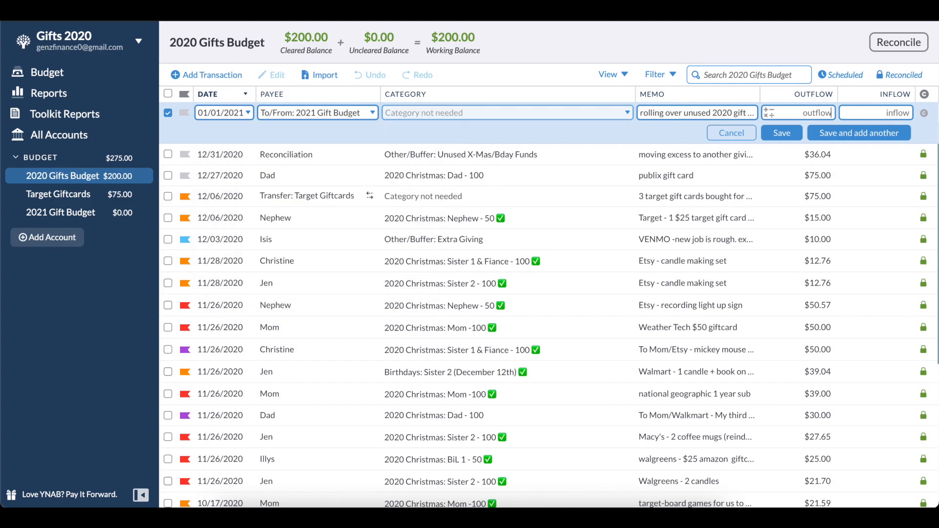
pyautogui.write('200')
pyautogui.press('Return')
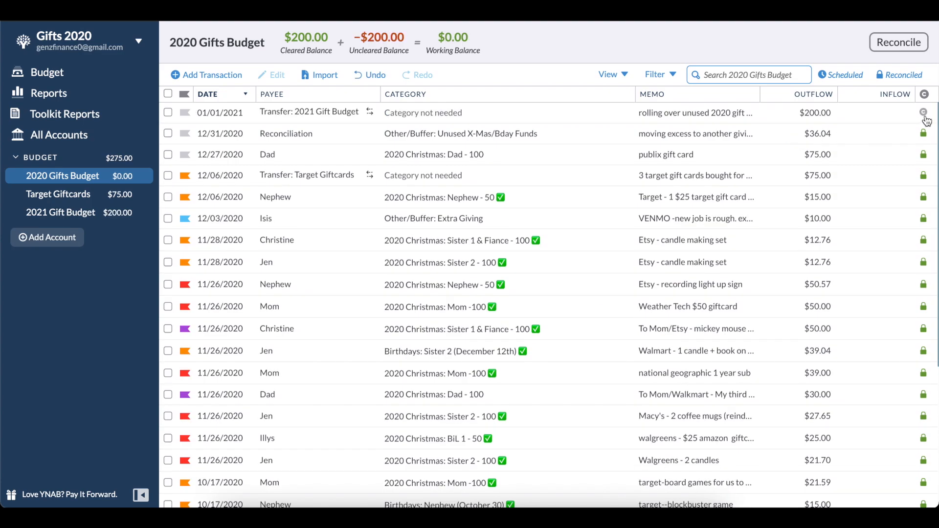
# Reconcile the 2020 Gifts Budget account at $0.00 with the rollover transfer marked cleared, and close the account.
pyautogui.click(923, 114)
pyautogui.click(899, 42)
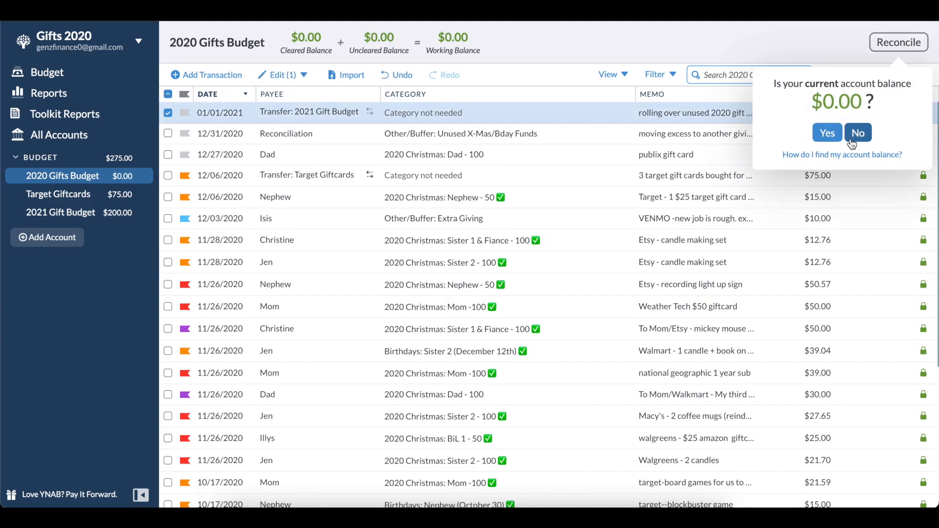
pyautogui.click(828, 134)
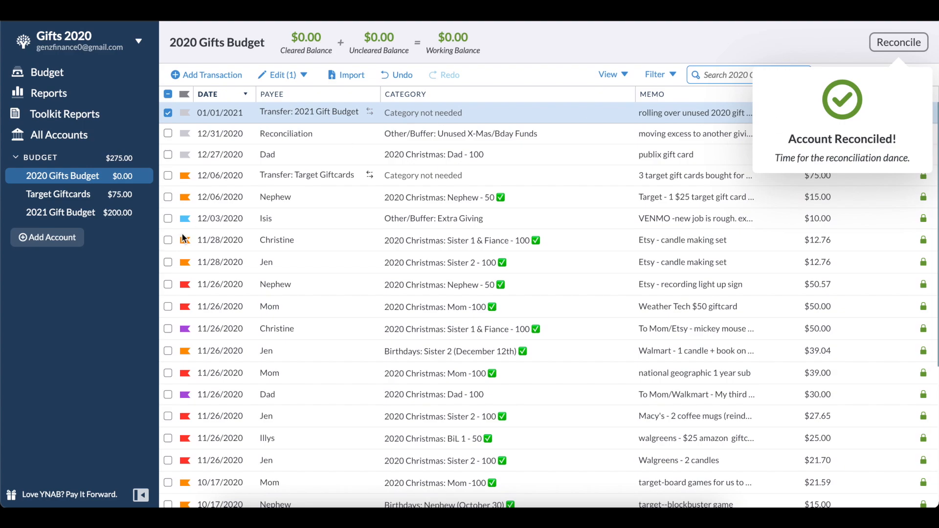
pyautogui.click(16, 176)
pyautogui.click(221, 314)
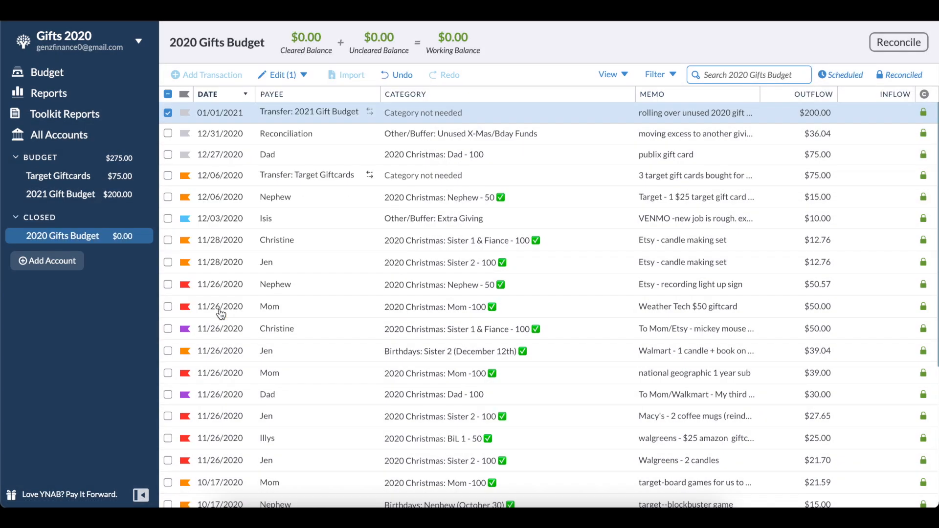
# Record a 01/01/2021 inflow of 1200 in the 2021 Gift Budget account, with payee Starting Gift Budget and category To be Budgeted.
pyautogui.click(61, 190)
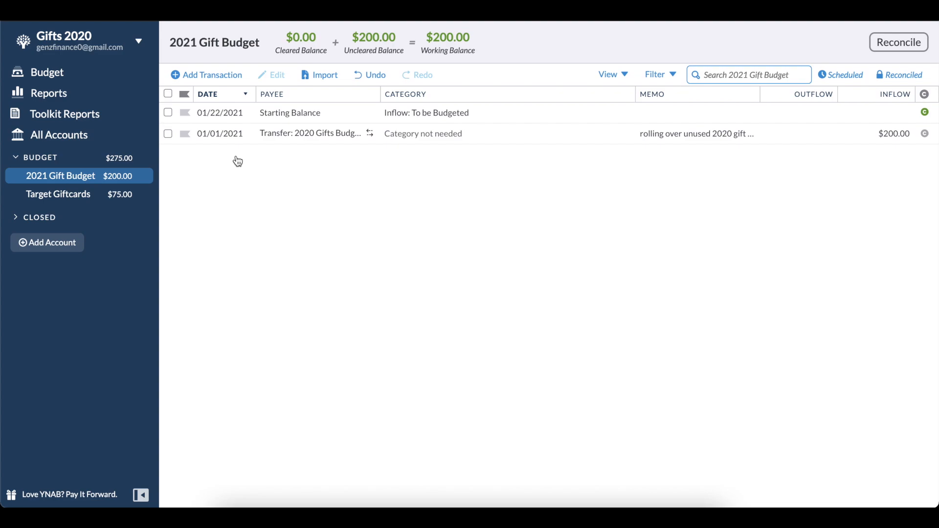
pyautogui.click(222, 77)
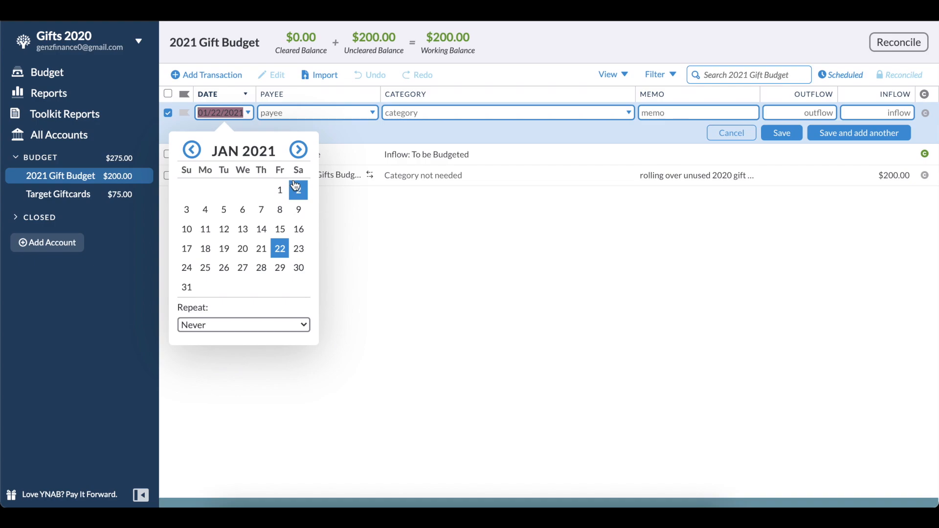
pyautogui.click(283, 189)
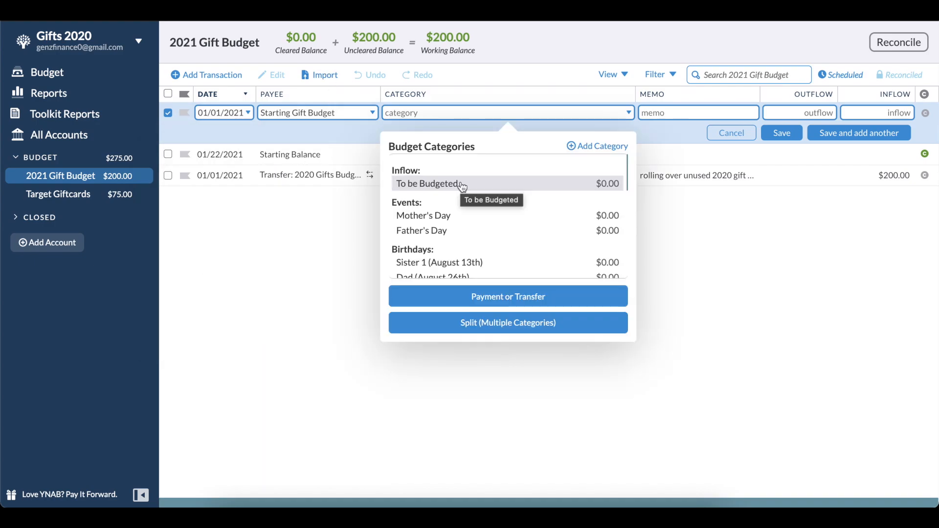
pyautogui.click(463, 187)
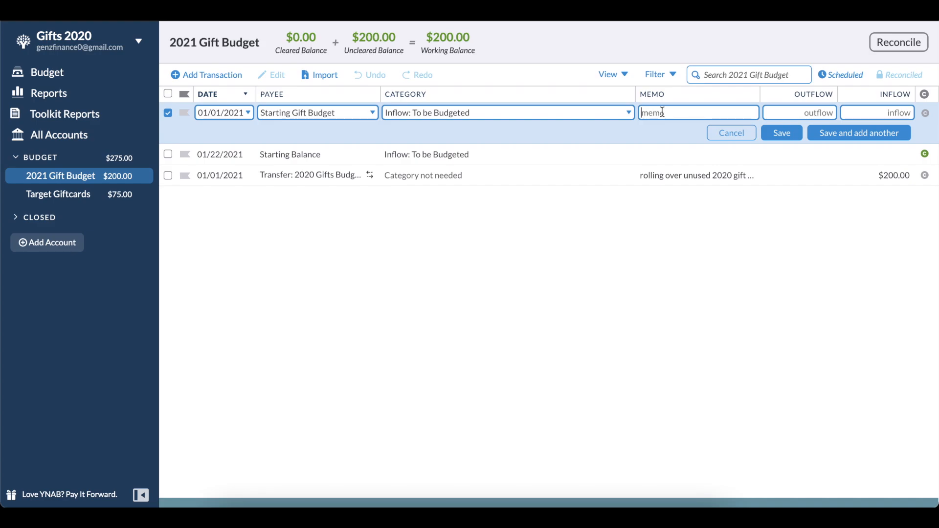
pyautogui.click(887, 114)
pyautogui.write('1200')
pyautogui.click(782, 132)
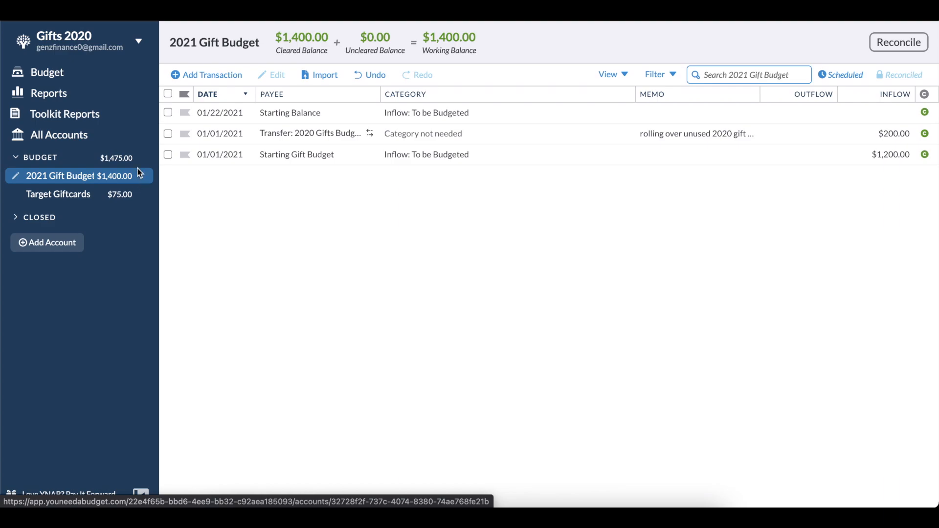
# Move the $200.00 in Unused X-Mas/Bday Funds to To be Budgeted in the January 2021 budget.
pyautogui.click(92, 78)
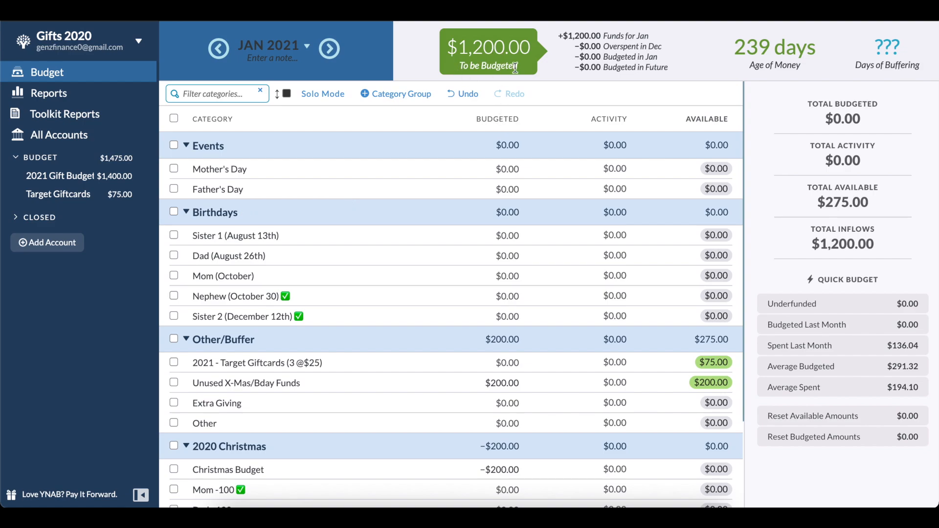
pyautogui.click(710, 388)
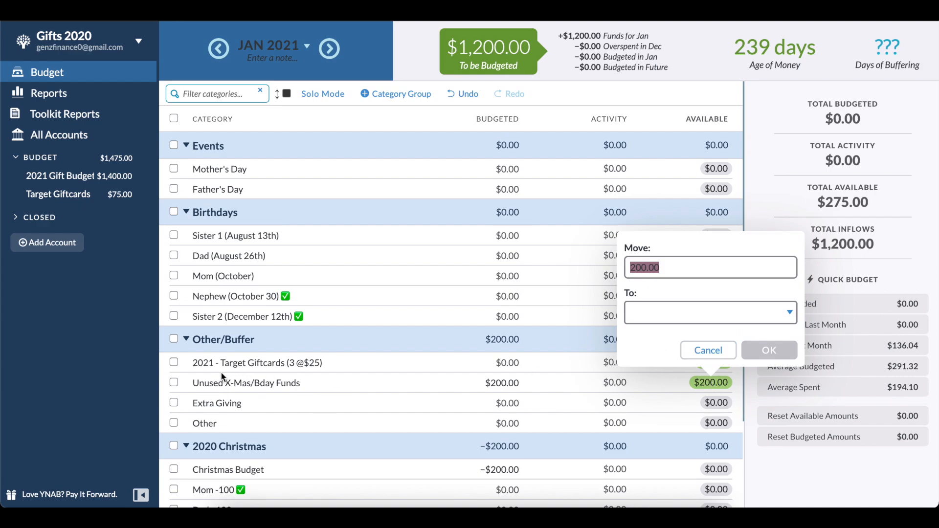
pyautogui.press('Tab')
pyautogui.write('to')
pyautogui.press('Return')
pyautogui.press('Return')
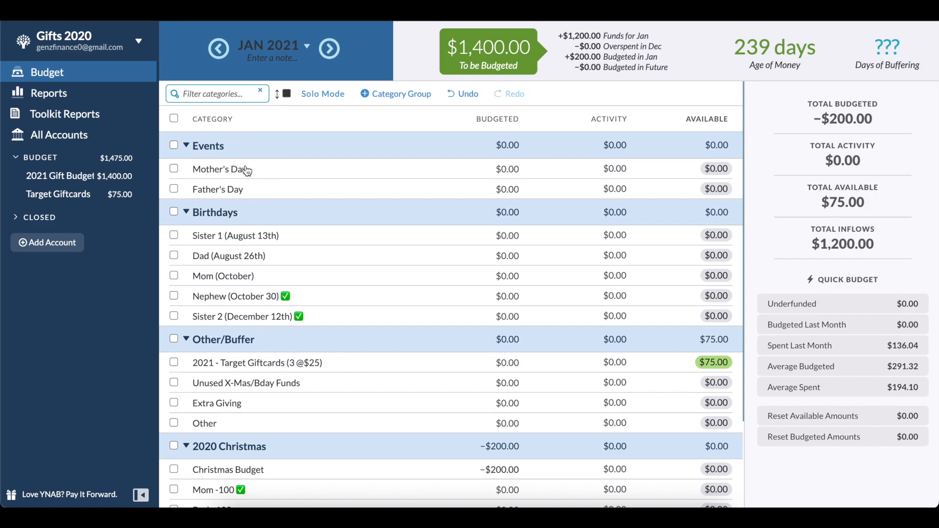
# Remove the check mark emoji from the Nephew (October 30) and Sister 2 (December 12th) birthday category names.
pyautogui.click(233, 298)
pyautogui.press('BackSpace')
pyautogui.press('Return')
pyautogui.click(260, 317)
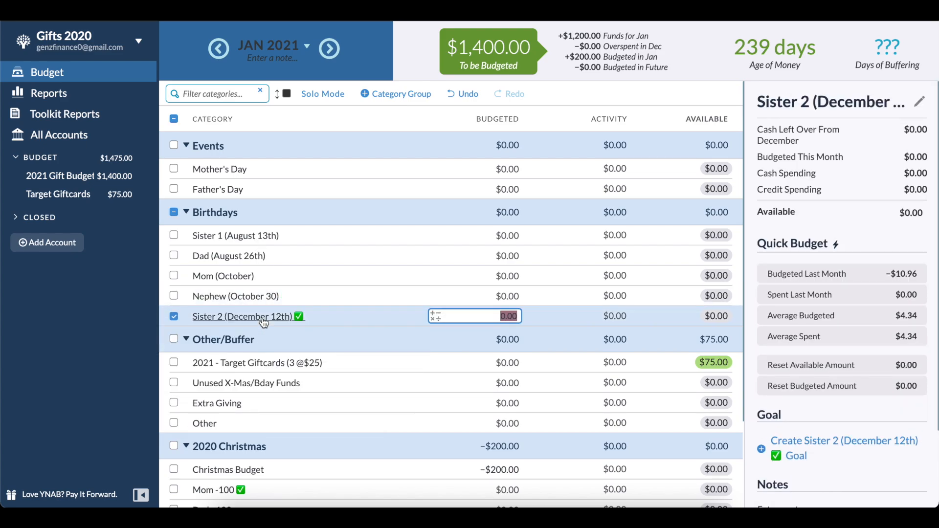
pyautogui.click(259, 317)
pyautogui.press('Return')
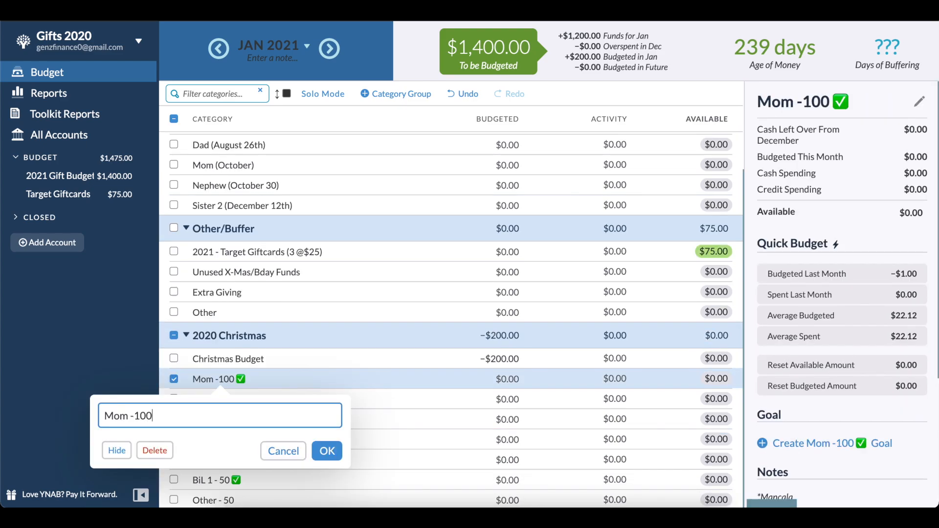
# Remove the check mark emoji from the Mom, Sister 1 & Fiance, Sister 2, Nephew and BiL 1 category names in the 2020 Christmas group.
pyautogui.press('Return')
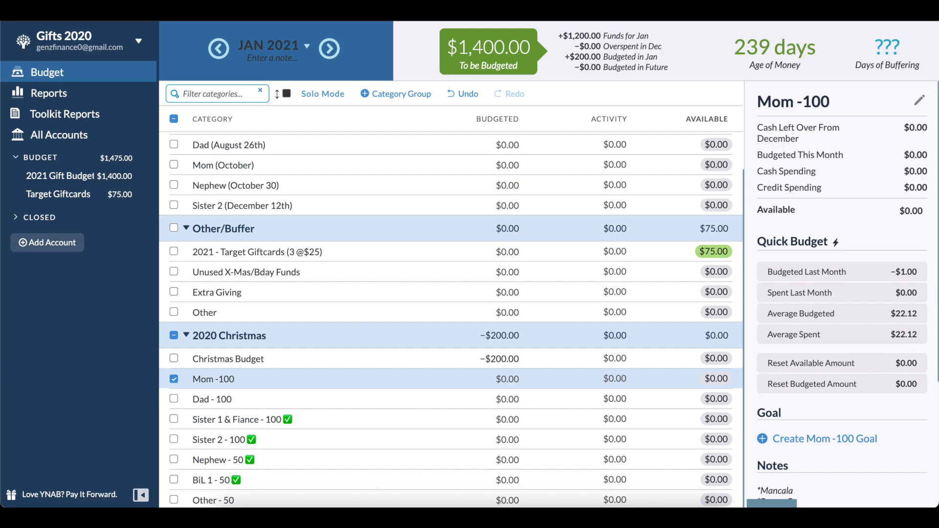
pyautogui.click(288, 420)
pyautogui.click(288, 421)
pyautogui.press('BackSpace')
pyautogui.press('Return')
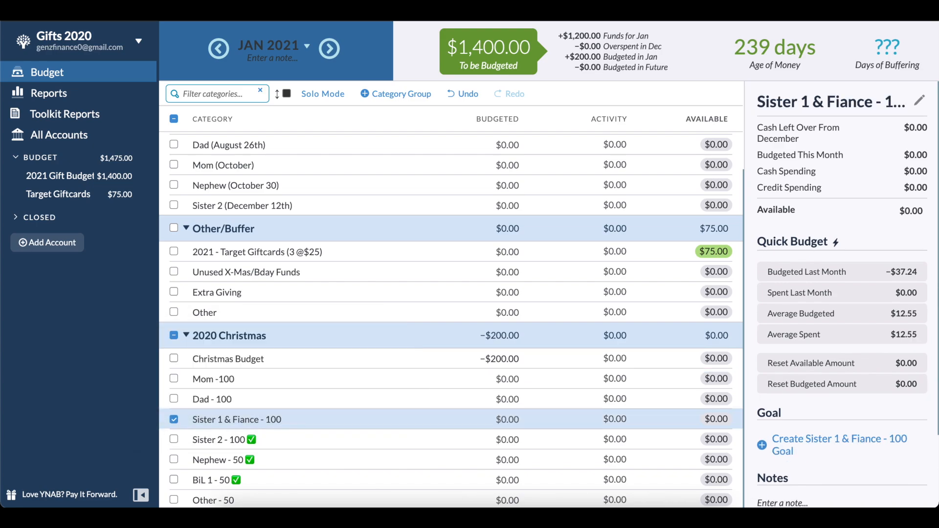
pyautogui.click(246, 439)
pyautogui.click(247, 439)
pyautogui.press('BackSpace')
pyautogui.press('Return')
pyautogui.click(244, 460)
pyautogui.press('BackSpace')
pyautogui.press('Return')
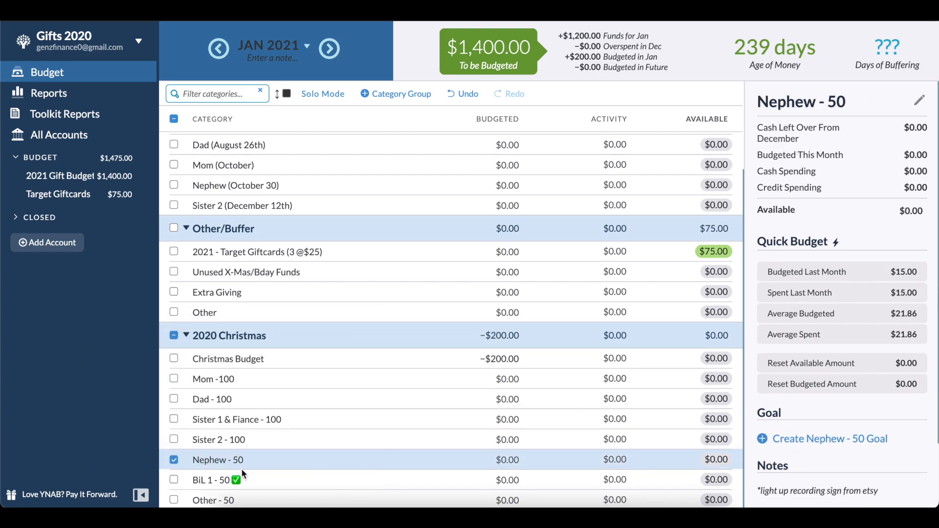
pyautogui.click(242, 480)
pyautogui.press('BackSpace')
pyautogui.press('Return')
# Rename the 2020 Christmas category group to 2021 Christmas.
pyautogui.click(229, 336)
pyautogui.click(137, 377)
pyautogui.press('BackSpace')
pyautogui.write('1')
pyautogui.press('Return')
pyautogui.click(174, 336)
pyautogui.scroll(3, 422, 186)
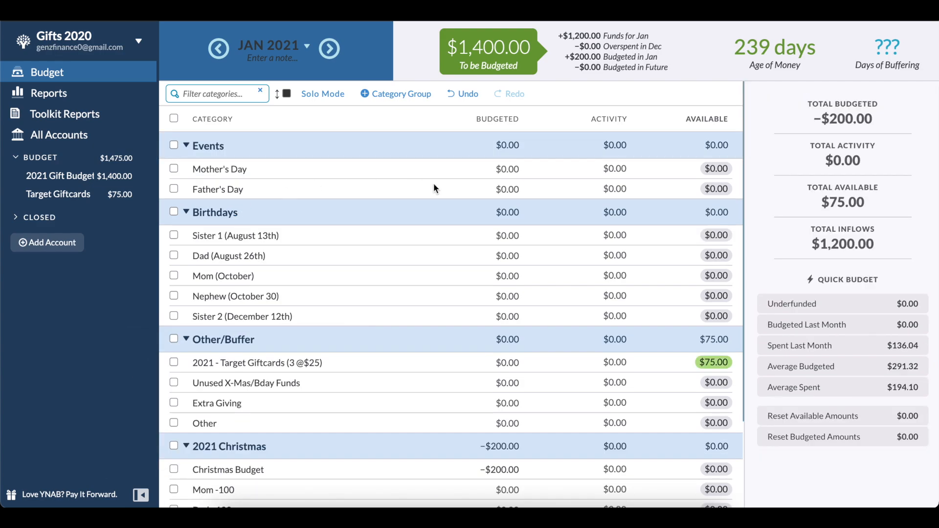
# Add a category named "Friends B-Days (Jan, 2 Mar, May)" to the Birthdays group.
pyautogui.click(244, 212)
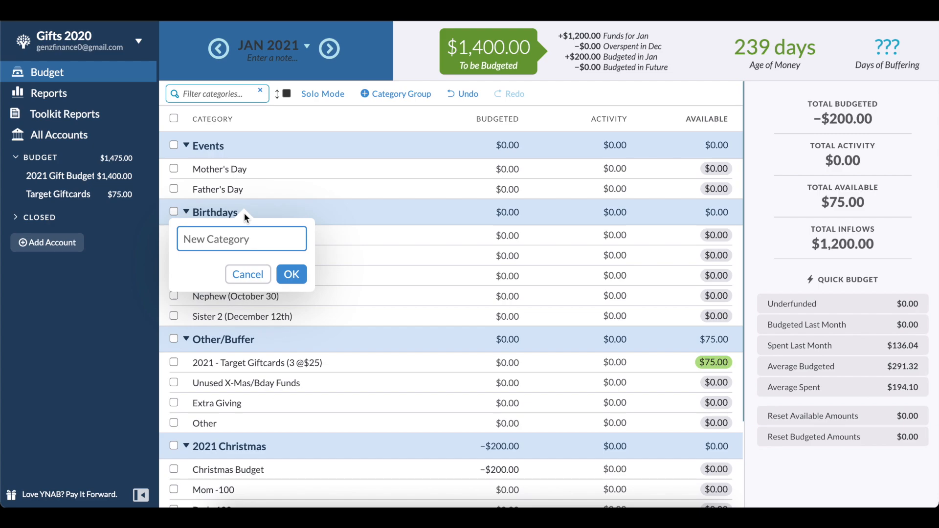
pyautogui.write('Friends B-DA')
pyautogui.press('BackSpace')
pyautogui.press('BackSpace')
pyautogui.write('Day')
pyautogui.write('s (Jan, 2 Mar, May)')
pyautogui.press('Return')
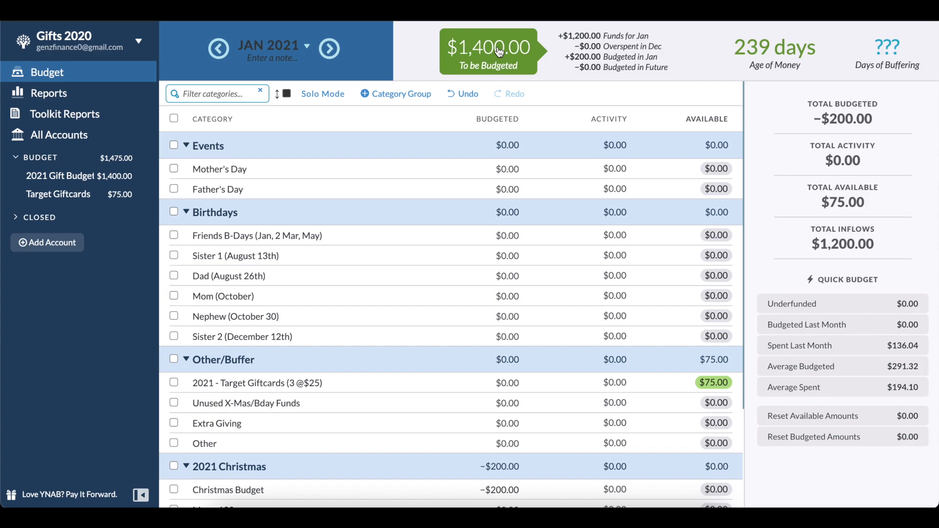
# Budget 100 each for Mother's Day and Father's Day in the Events group.
pyautogui.click(516, 169)
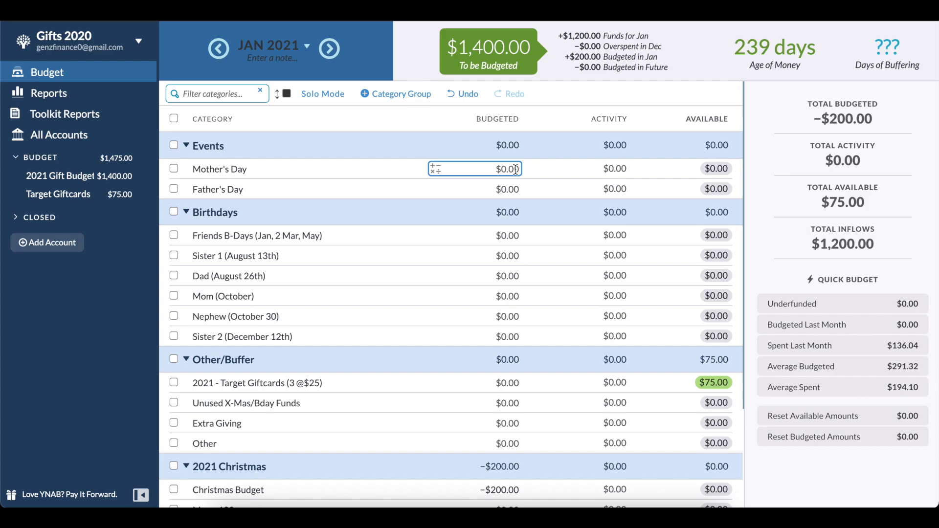
pyautogui.click(490, 171)
pyautogui.write('100')
pyautogui.press('Return')
pyautogui.write('100')
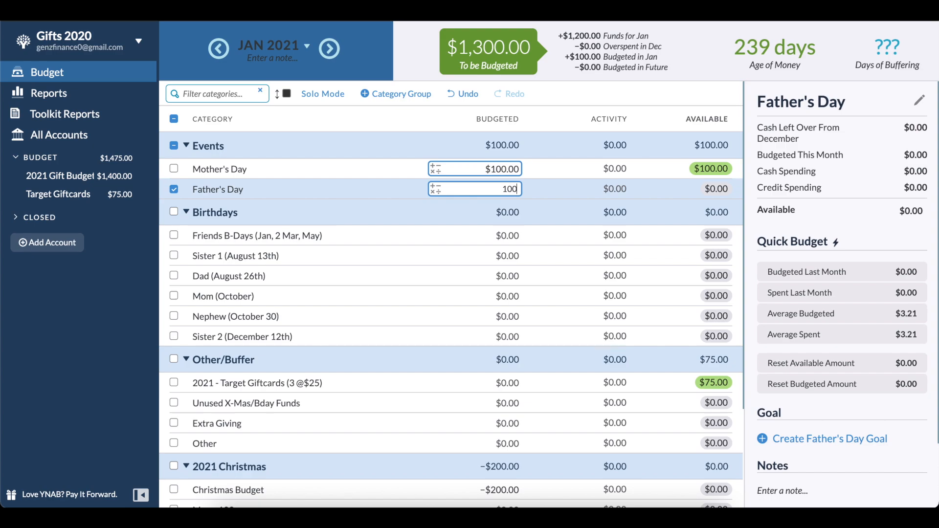
pyautogui.press('Return')
pyautogui.click(174, 190)
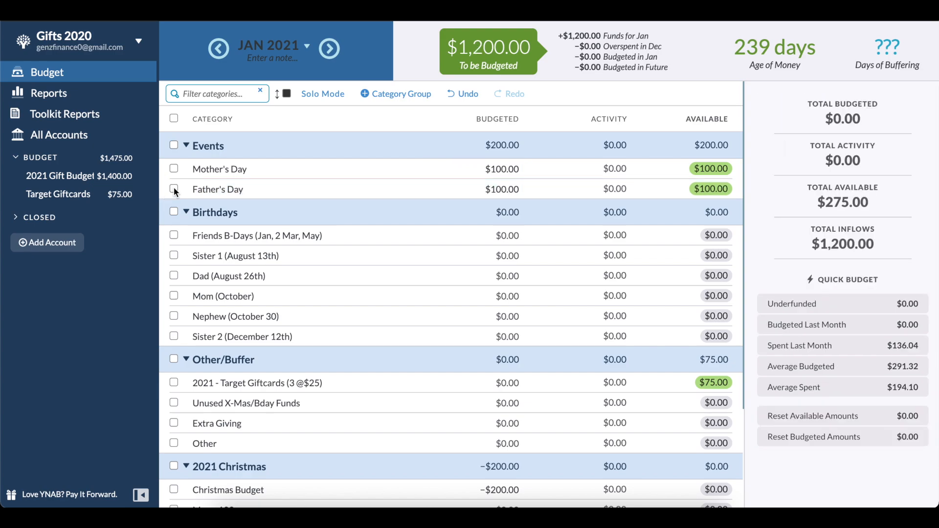
pyautogui.click(287, 172)
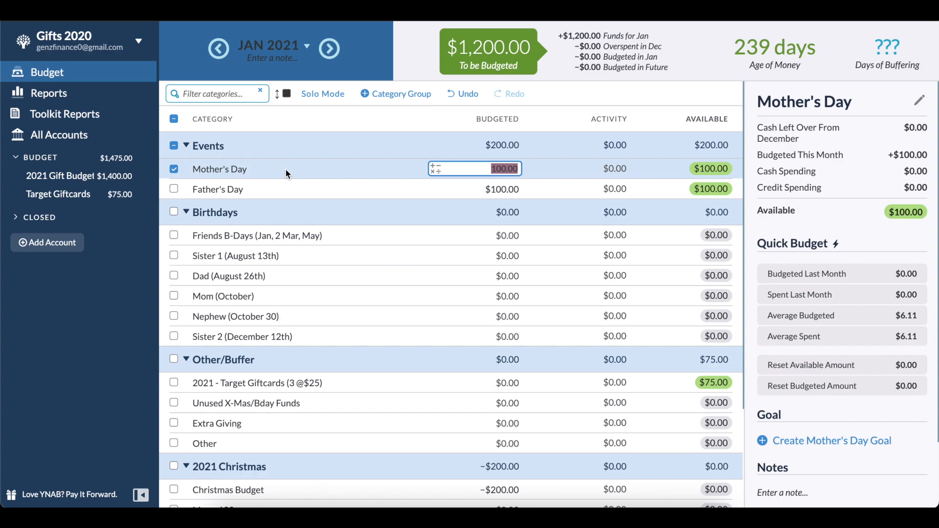
pyautogui.click(175, 168)
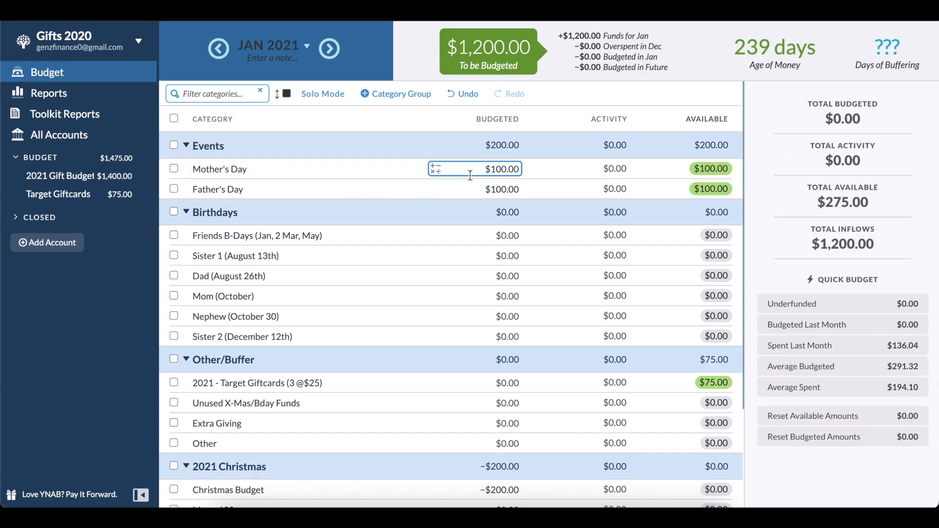
# Budget 50 each for the Sister 1, Sister 2 and Nephew categories in the Birthdays group.
pyautogui.scroll(-1, 484, 215)
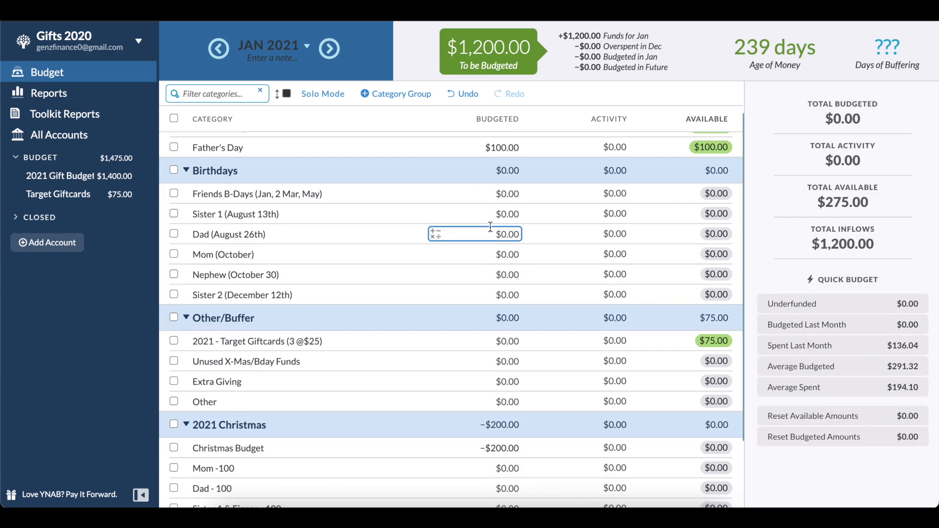
pyautogui.click(496, 214)
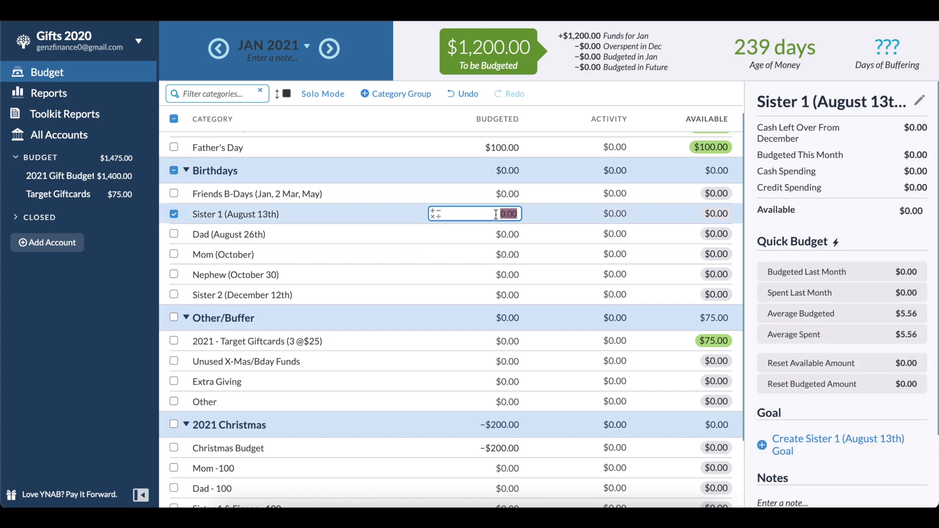
pyautogui.write('50')
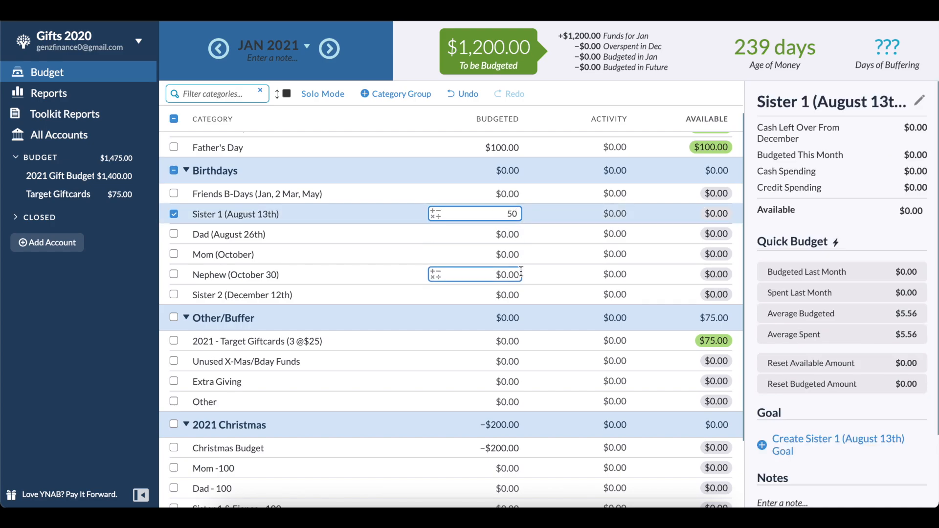
pyautogui.click(494, 294)
pyautogui.write('50')
pyautogui.hotkey('shift', 'Tab')
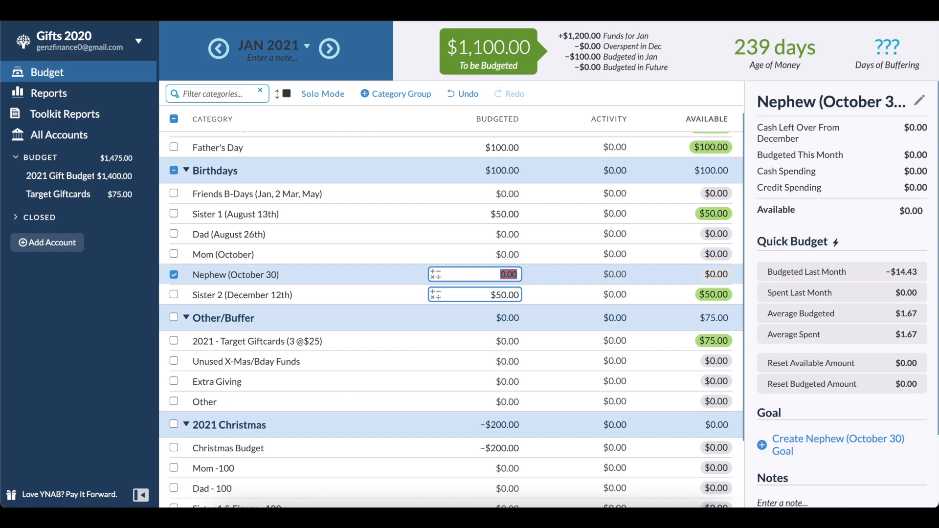
pyautogui.write('50')
pyautogui.press('Return')
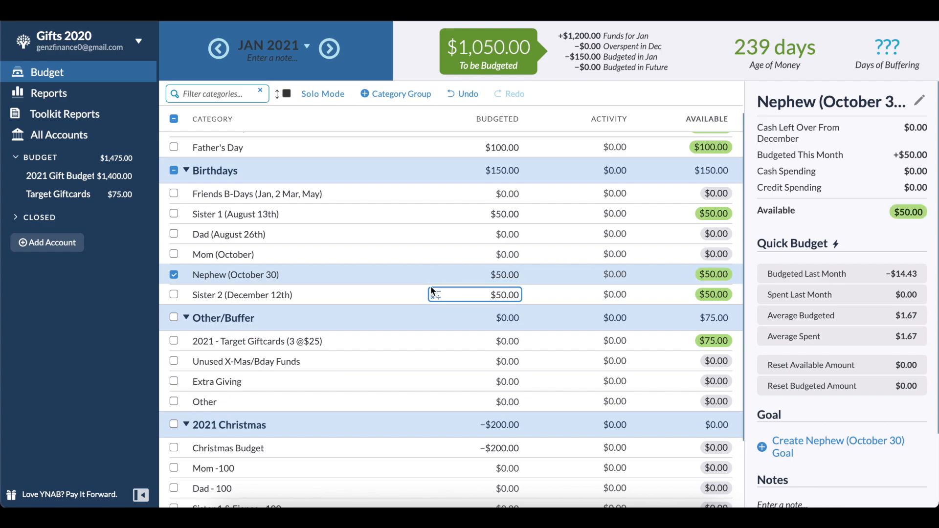
# Budget 100 each for the Mom (October) and Dad (August 26th) birthday categories.
pyautogui.click(507, 254)
pyautogui.write('100')
pyautogui.hotkey('shift', 'Tab')
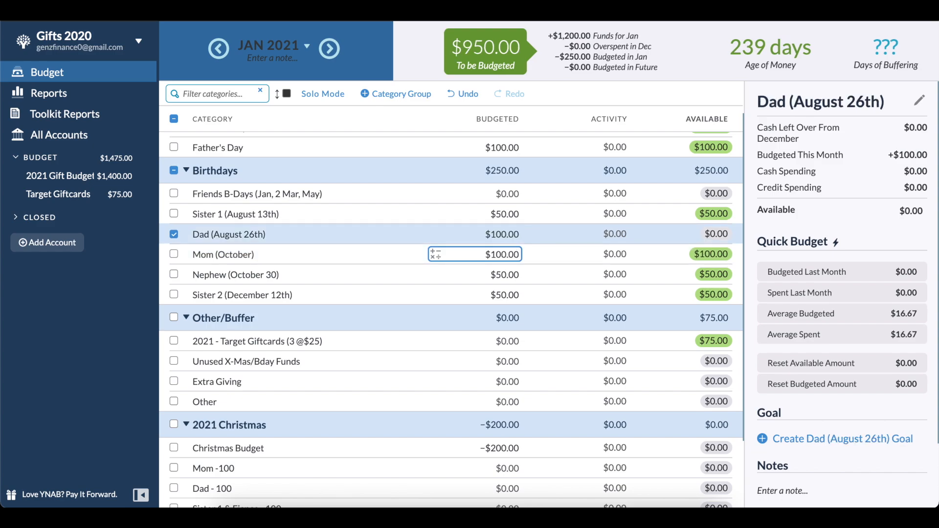
pyautogui.click(175, 234)
# Budget 15*4 for the Friends B-Days category.
pyautogui.scroll(1, 512, 235)
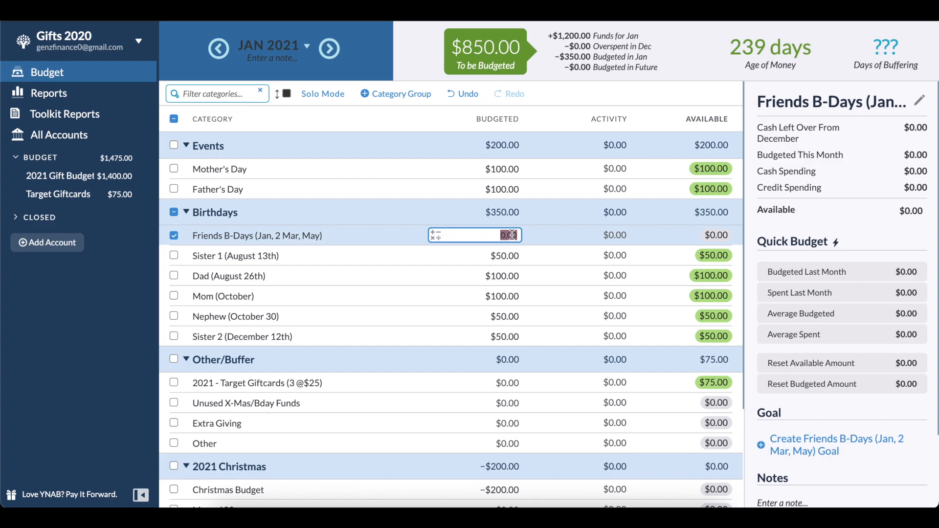
pyautogui.press('BackSpace')
pyautogui.write('15*4')
pyautogui.press('Return')
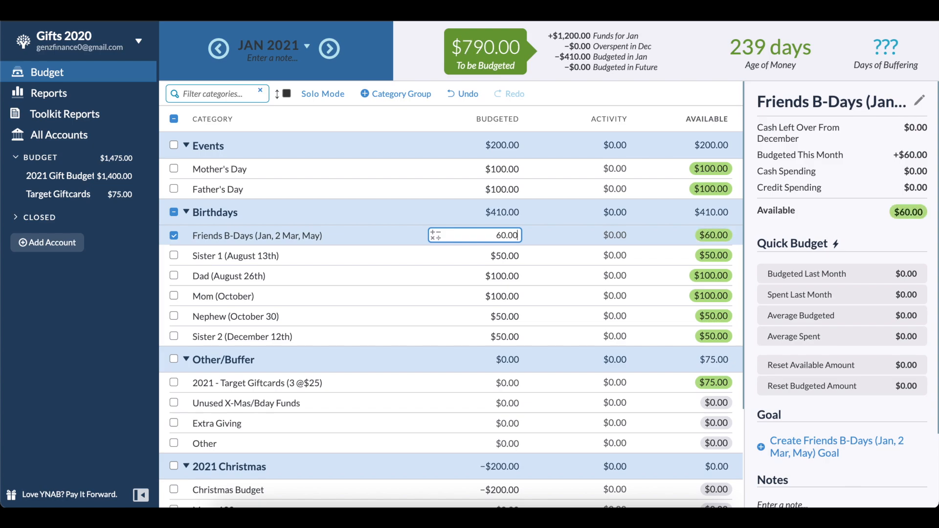
# Reorder the category groups so that 2021 Christmas comes directly after Birthdays and before Other/Buffer.
pyautogui.scroll(-2, 290, 328)
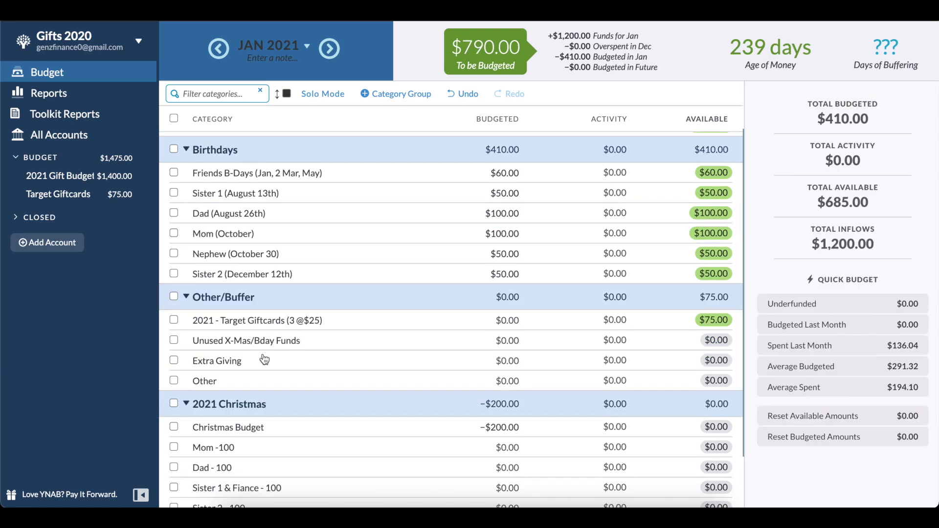
pyautogui.moveTo(292, 300); pyautogui.dragTo(278, 268)
pyautogui.scroll(-2, 279, 270)
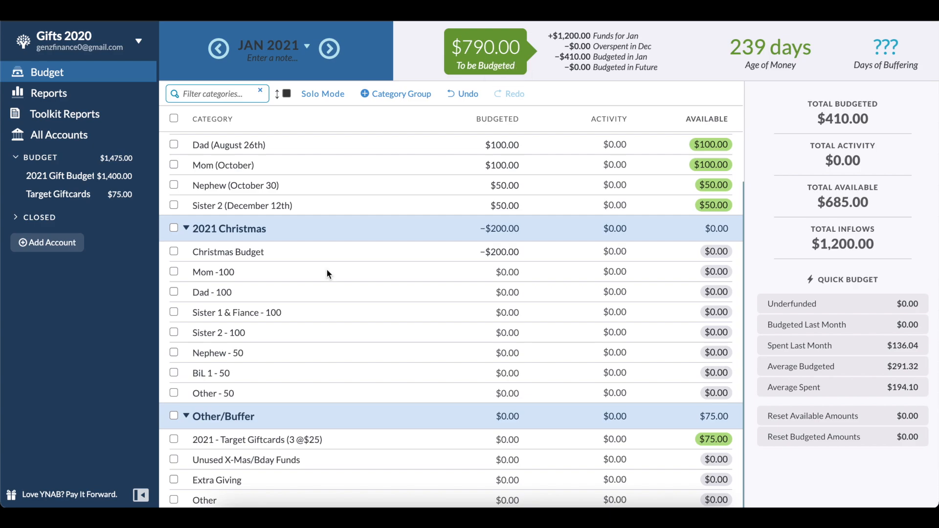
# Budget $500 for the Christmas Budget category in the 2021 Christmas group.
pyautogui.click(175, 332)
pyautogui.click(174, 332)
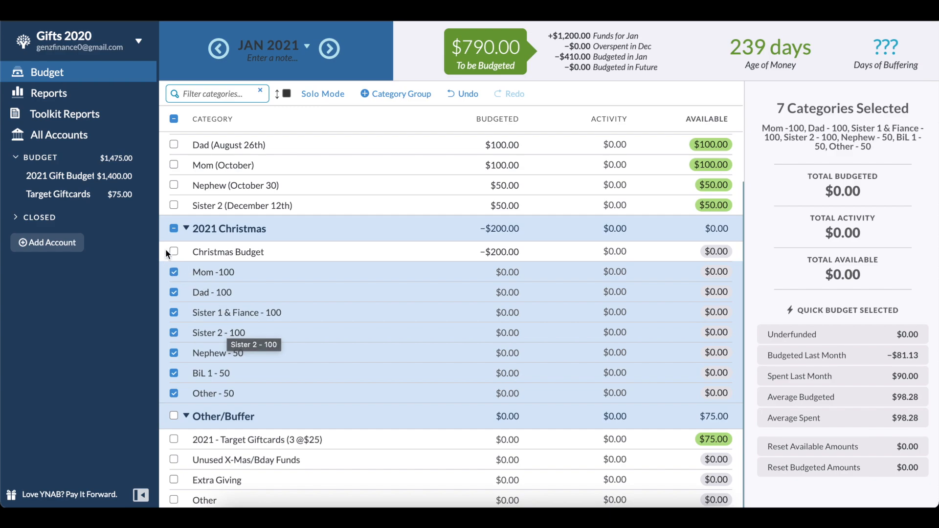
pyautogui.click(475, 251)
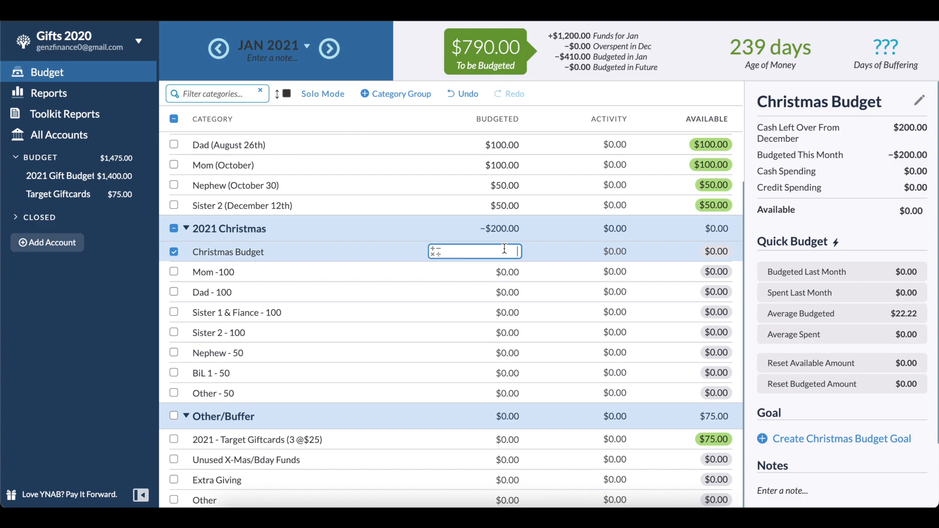
pyautogui.write('700')
pyautogui.press('Return')
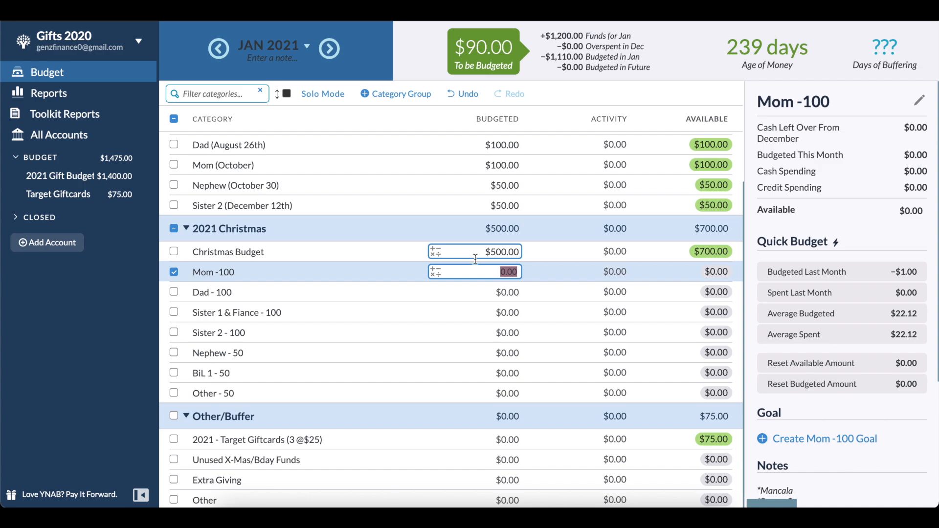
pyautogui.press('Escape')
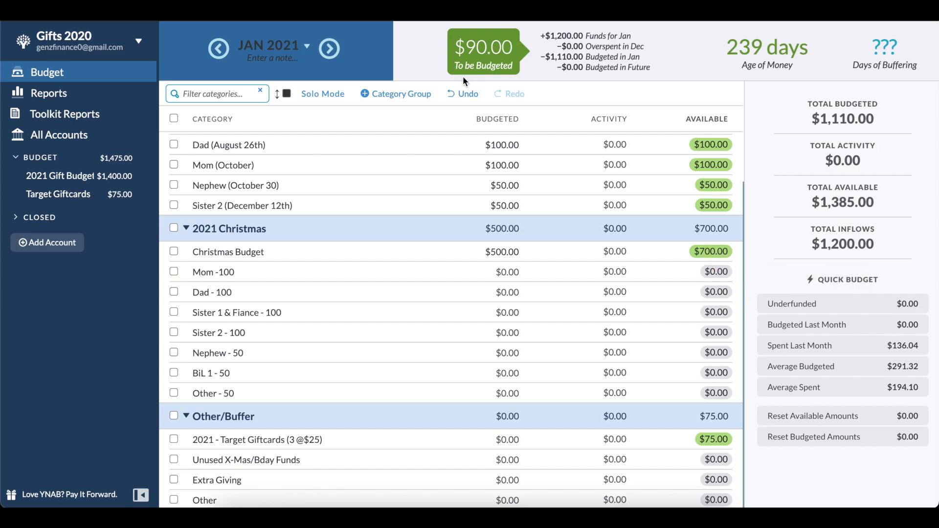
# Increase the budgeted amounts of the Sister 1 and Sister 2 categories in the Birthdays group by 25 each, to $75.
pyautogui.click(490, 495)
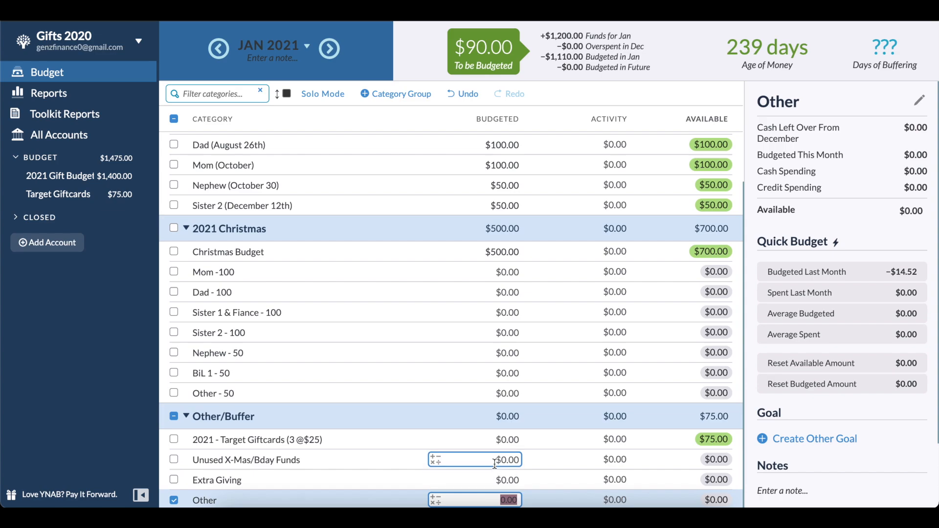
pyautogui.scroll(3, 489, 381)
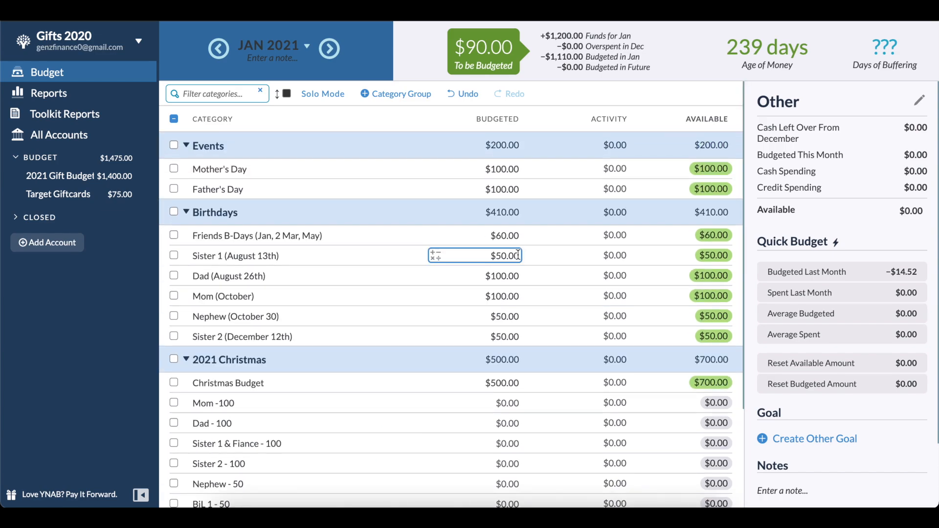
pyautogui.click(520, 251)
pyautogui.write('+25')
pyautogui.press('Return')
pyautogui.click(509, 317)
pyautogui.click(518, 333)
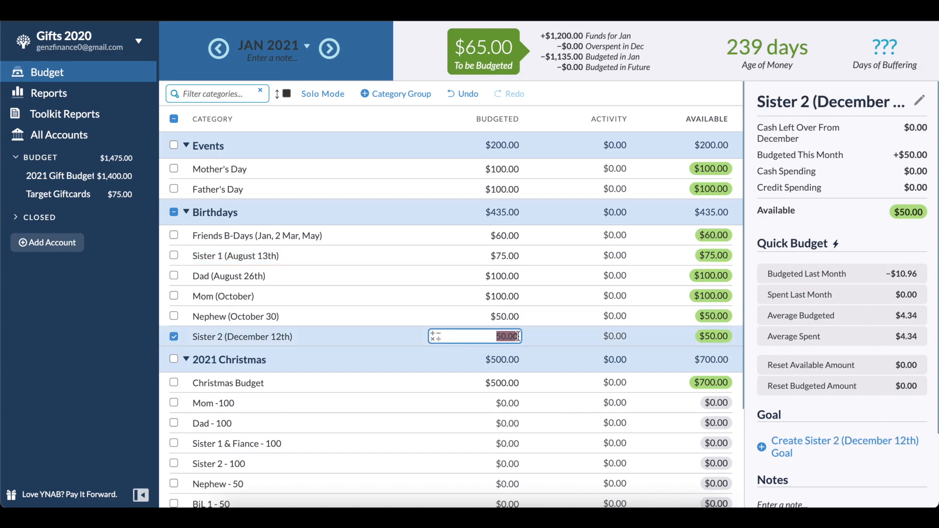
pyautogui.press('Right')
pyautogui.write('+25')
pyautogui.press('Return')
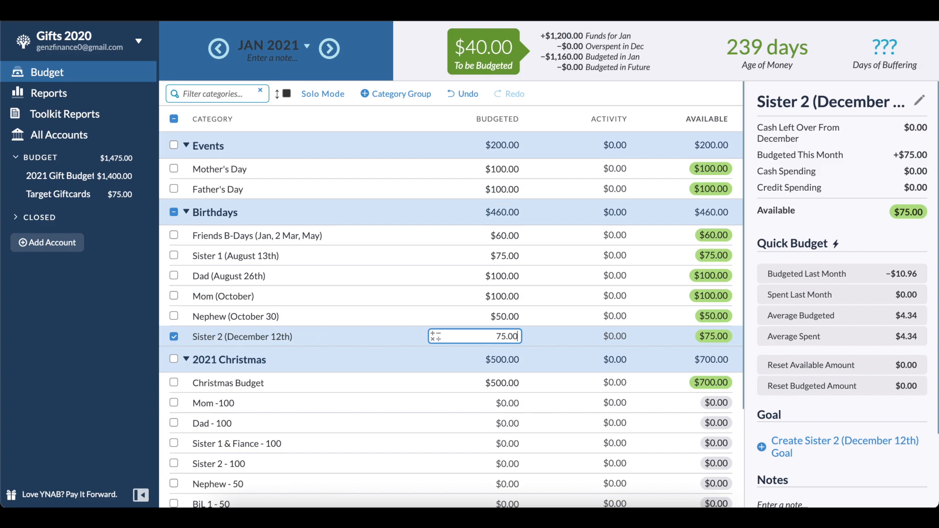
pyautogui.click(175, 337)
# Budget $40 for the Other category in the Other/Buffer group.
pyautogui.scroll(-3, 274, 405)
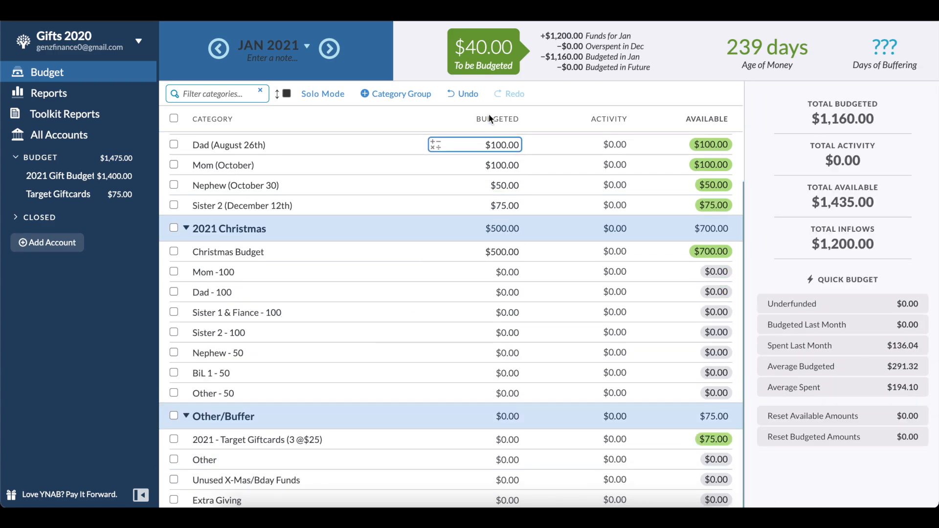
pyautogui.click(494, 464)
pyautogui.write('40')
pyautogui.press('Return')
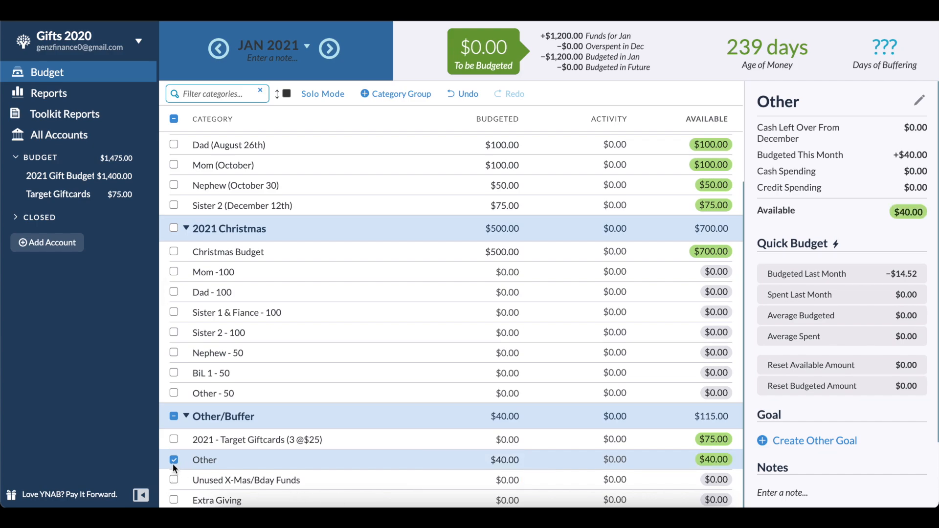
pyautogui.click(173, 462)
pyautogui.click(391, 438)
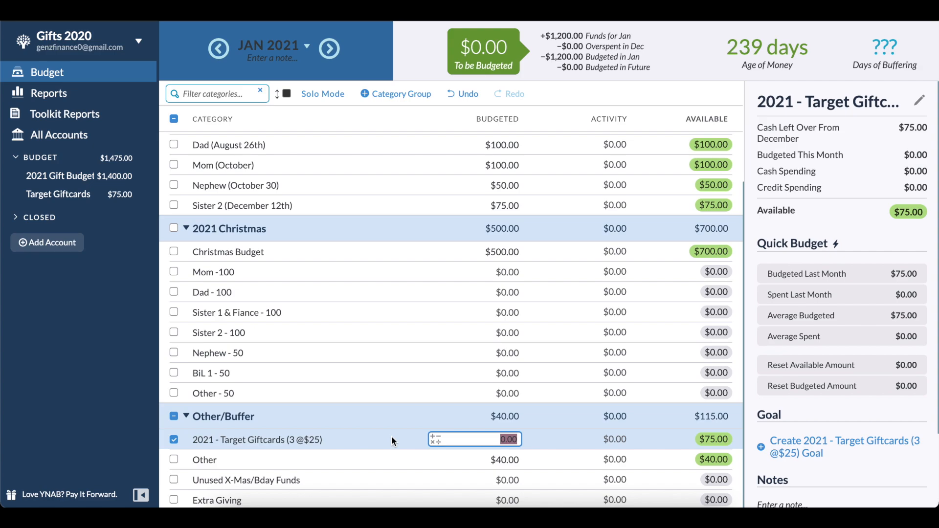
pyautogui.click(391, 438)
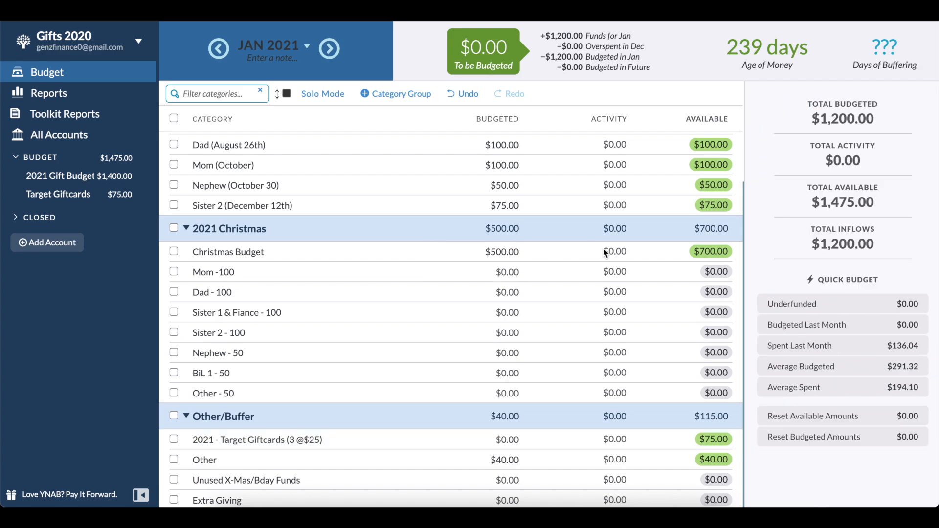
pyautogui.click(673, 253)
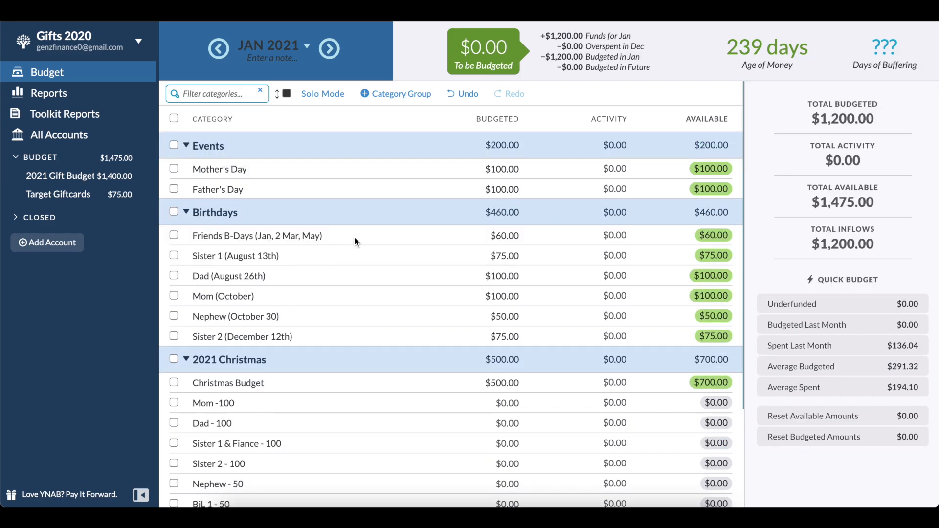
pyautogui.click(355, 237)
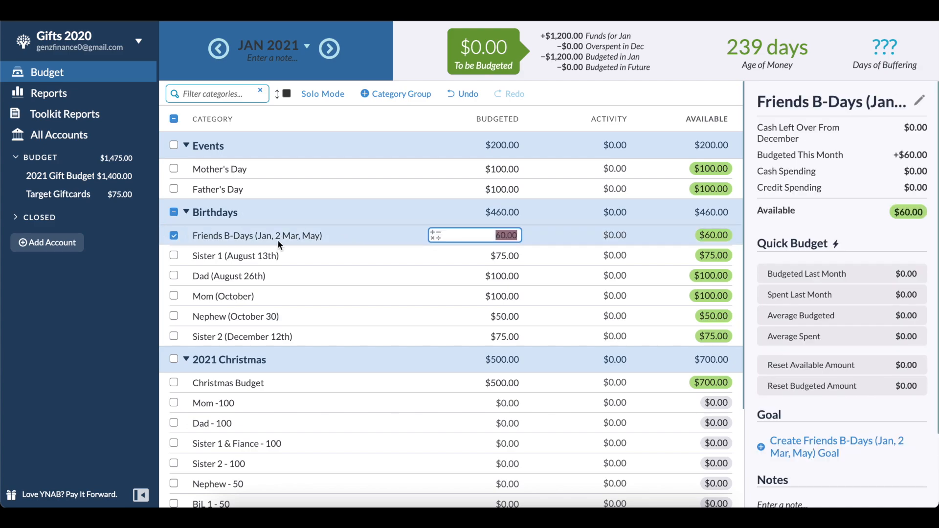
# In the 2021 Gift Budget account, record an $11 outflow to Friends under Friends B-Days, memo "covering ___ drink", and check that category in the budget.
pyautogui.click(116, 177)
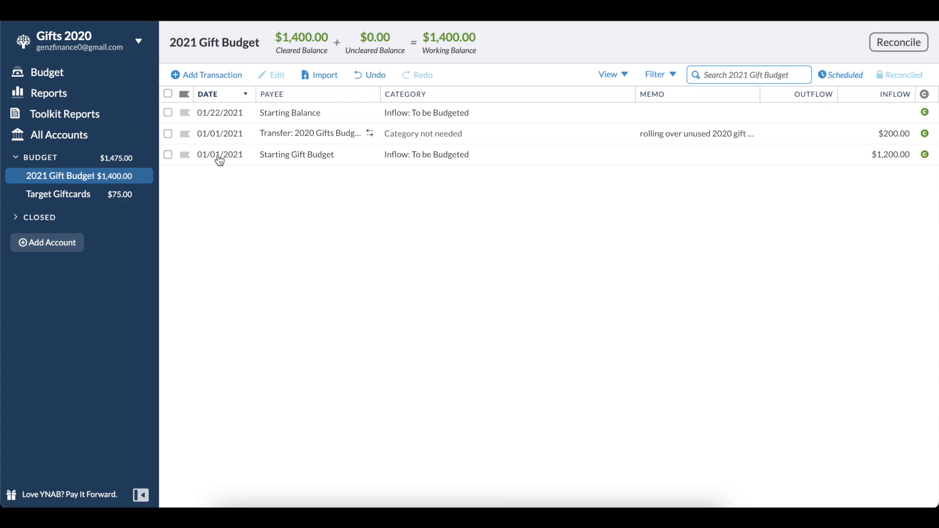
pyautogui.click(221, 76)
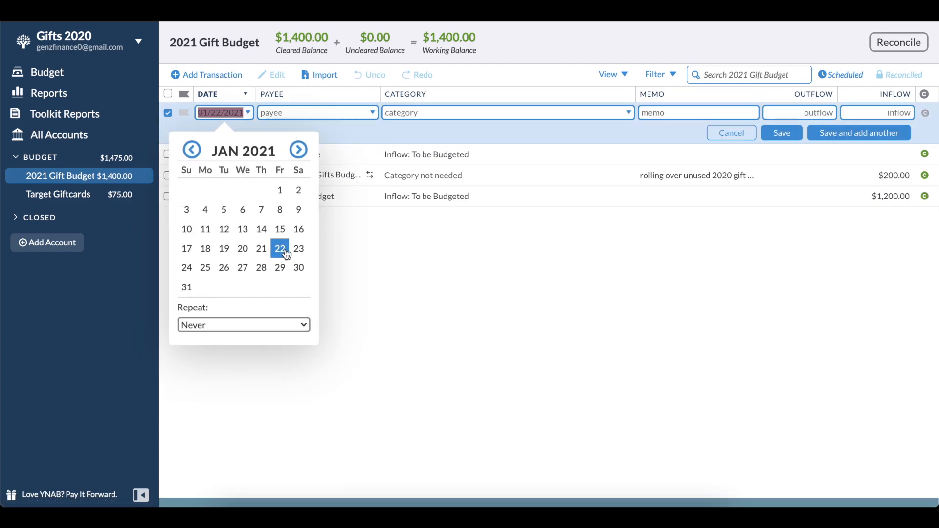
pyautogui.click(314, 116)
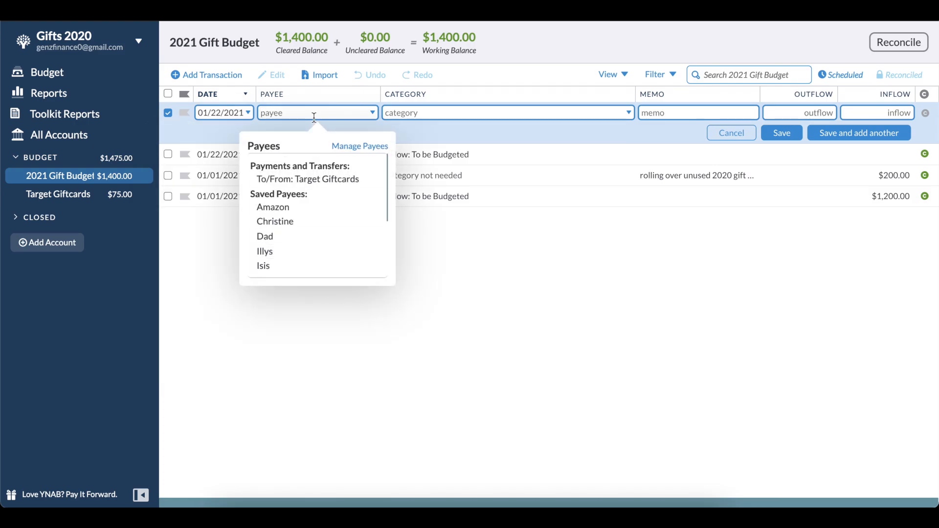
pyautogui.write('Friends')
pyautogui.press('Tab')
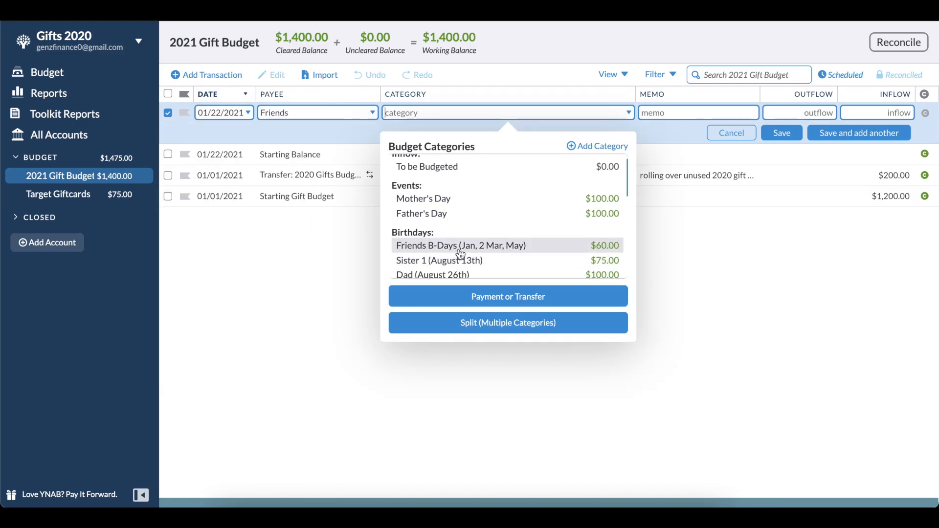
pyautogui.click(460, 246)
pyautogui.write('11')
pyautogui.hotkey('shift', 'Tab')
pyautogui.write('covering ___ drink')
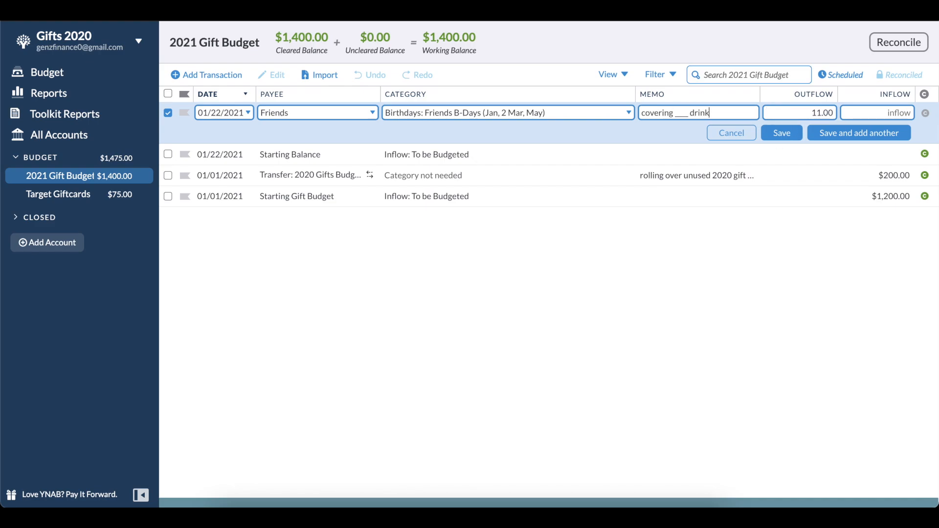
pyautogui.press('Return')
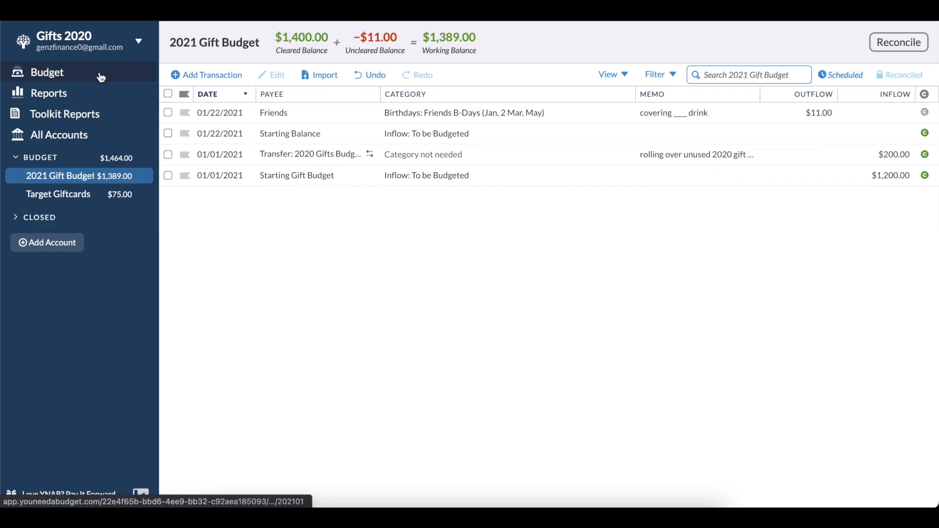
pyautogui.click(109, 72)
pyautogui.click(638, 235)
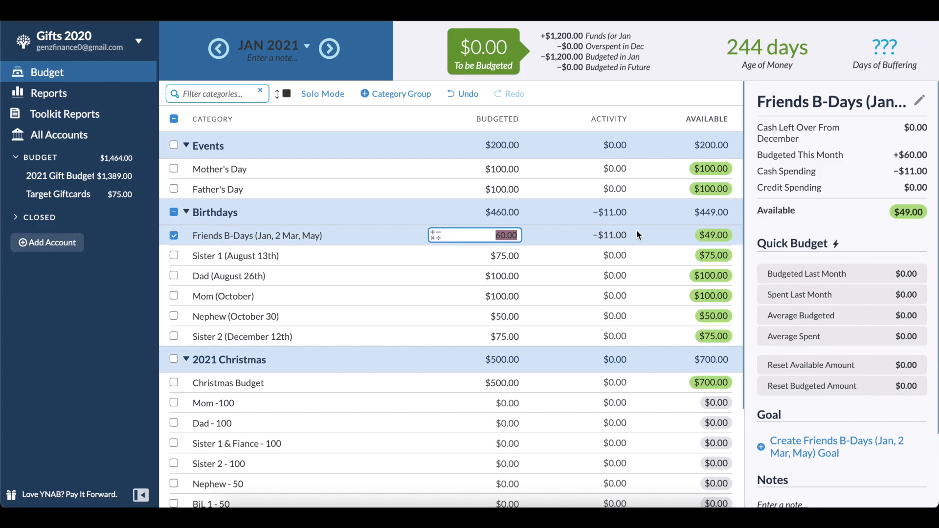
# Rename the budget to Gifts 2021 in its budget settings.
pyautogui.click(65, 42)
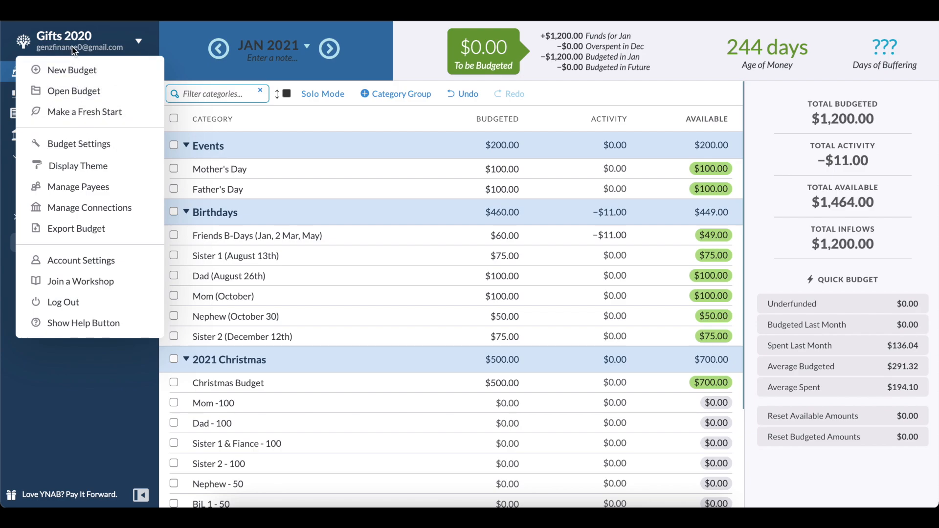
pyautogui.click(97, 144)
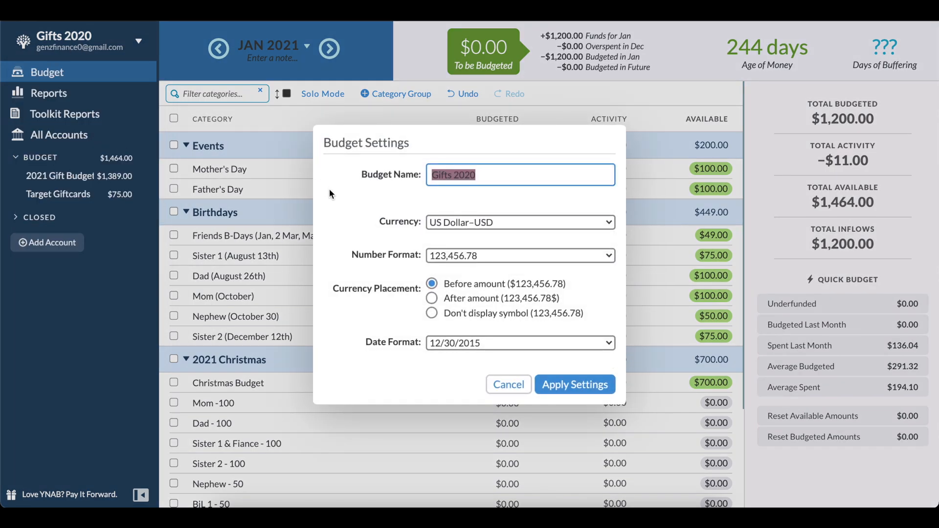
pyautogui.click(480, 169)
pyautogui.press('BackSpace')
pyautogui.write('1')
pyautogui.press('Return')
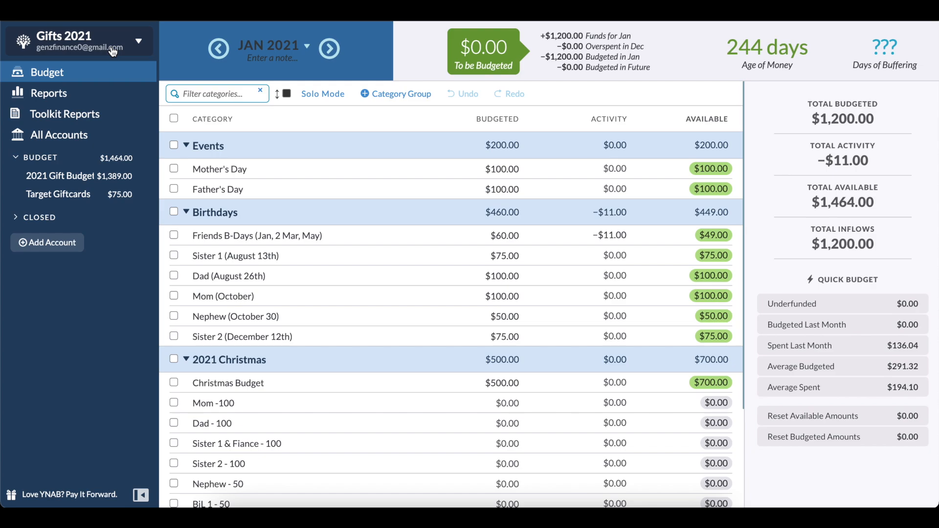
pyautogui.scroll(-3, 265, 281)
pyautogui.scroll(3, 265, 281)
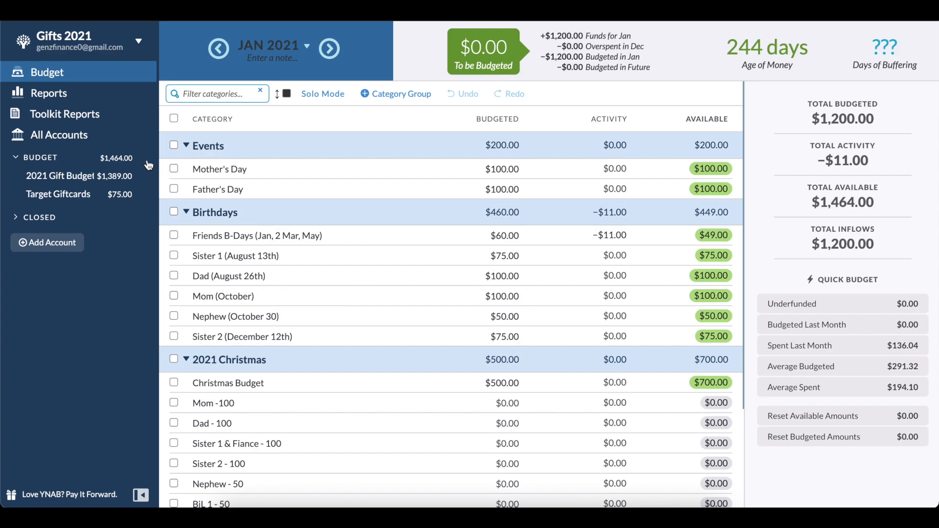
# Show the Income v Expense report for all dates and review the spending totals for birthdays and Christmas.
pyautogui.click(102, 95)
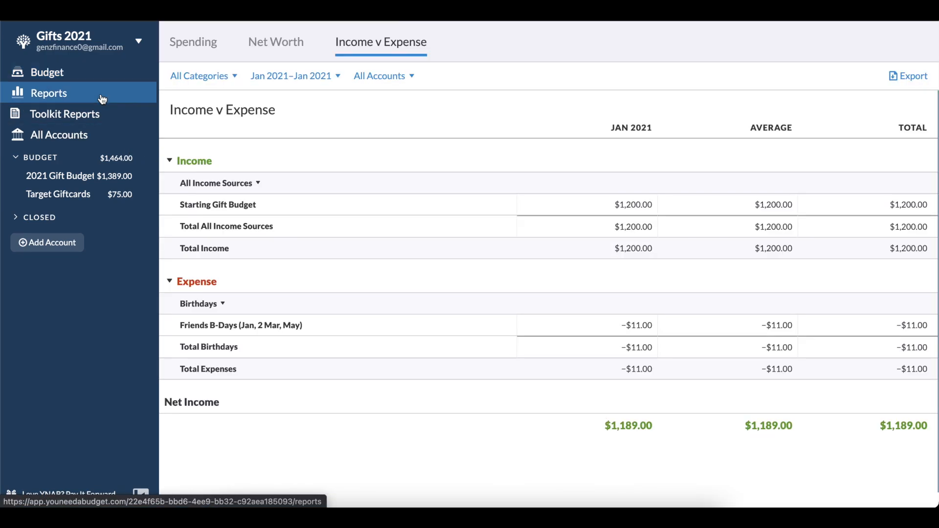
pyautogui.click(320, 89)
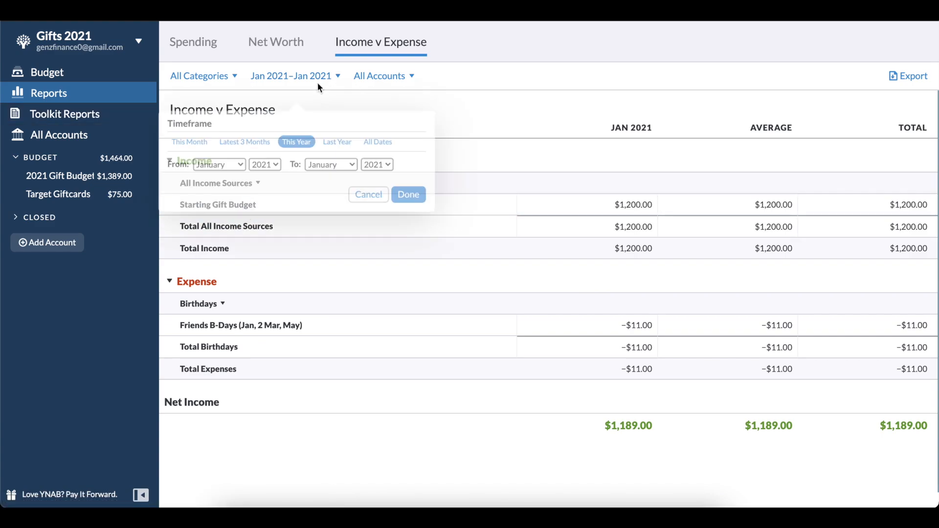
pyautogui.click(384, 142)
pyautogui.click(426, 199)
pyautogui.scroll(-7, 406, 284)
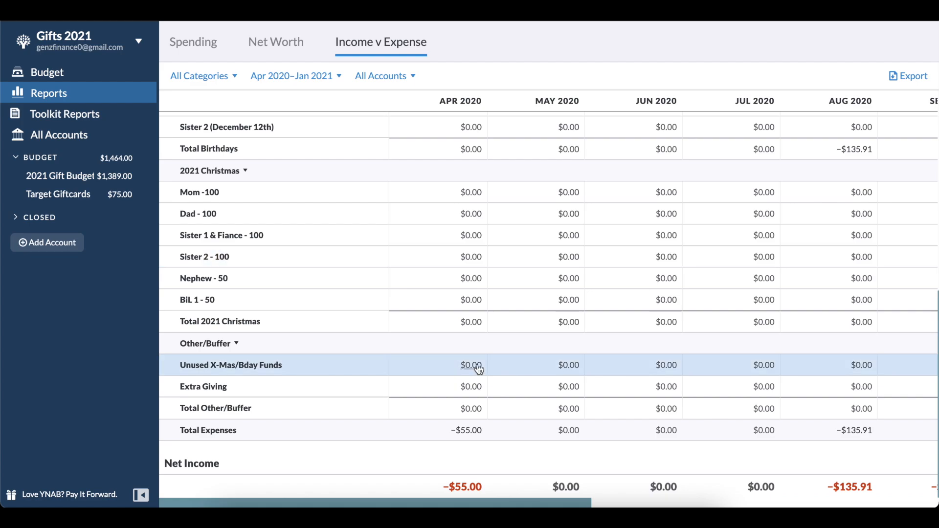
pyautogui.scroll(2, 479, 369)
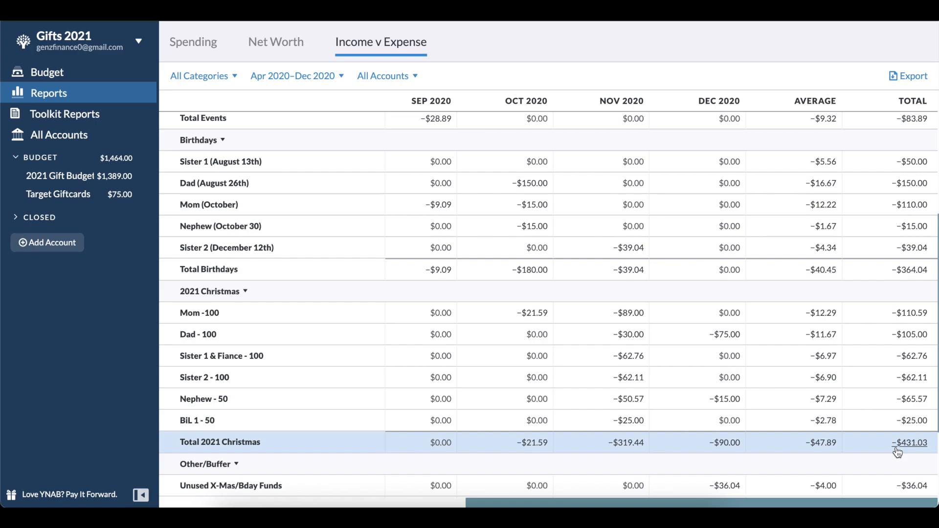
pyautogui.scroll(-1, 898, 452)
pyautogui.scroll(2, 912, 363)
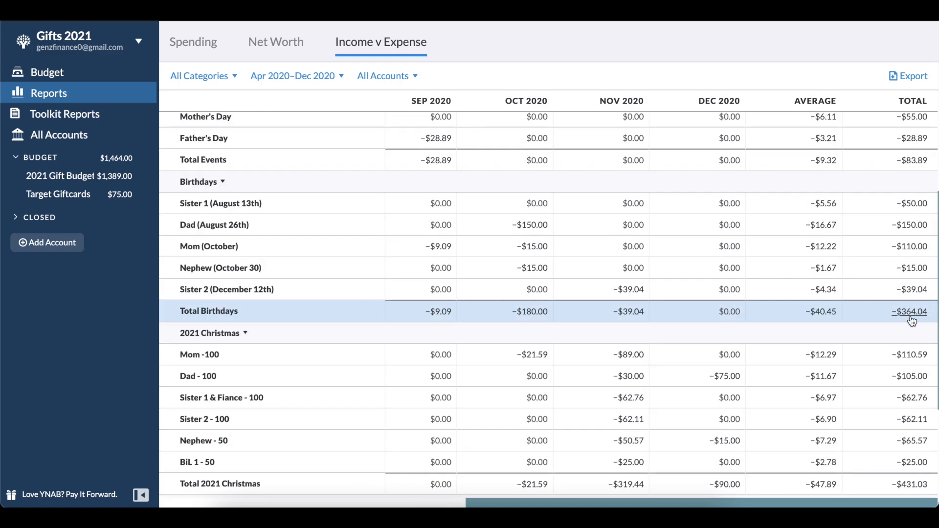
pyautogui.scroll(2, 912, 321)
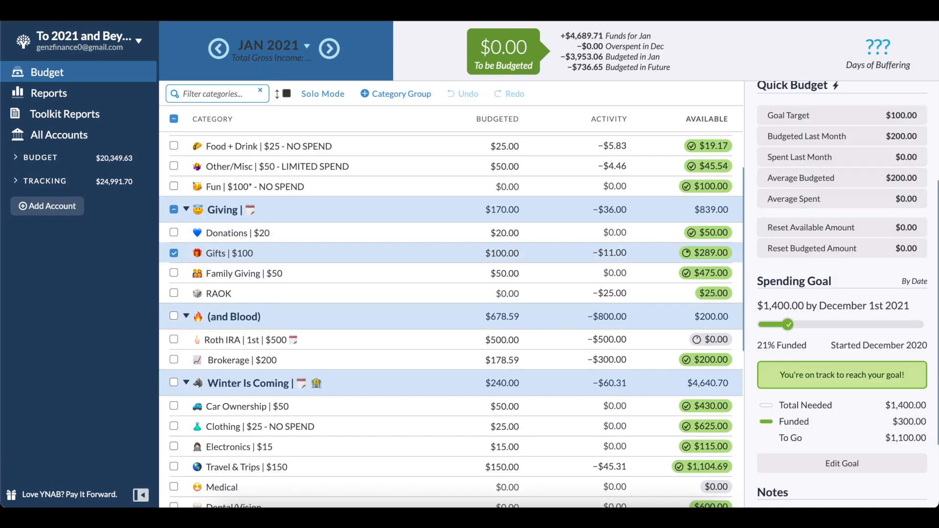
# Compare the Gifts category in the main budget's Giving group with the category amounts in the Gifts 2021 budget.
pyautogui.click(174, 254)
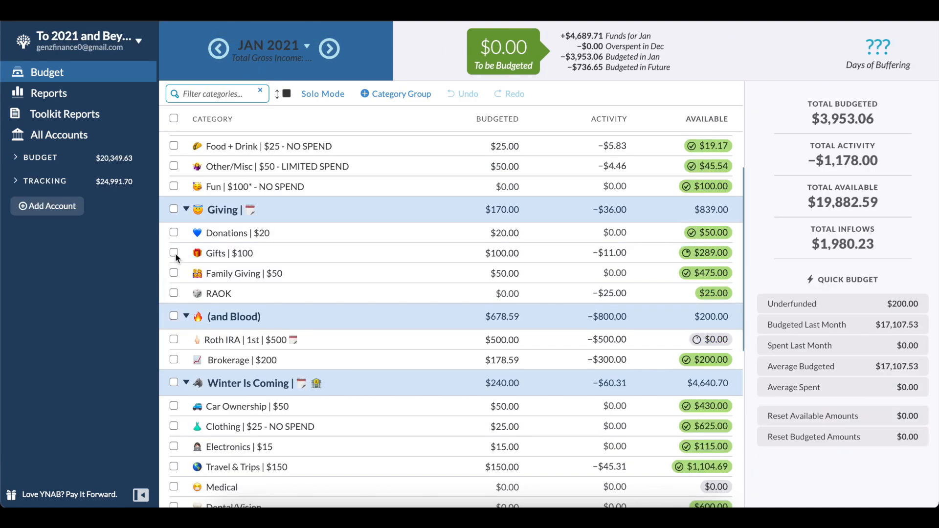
pyautogui.click(174, 254)
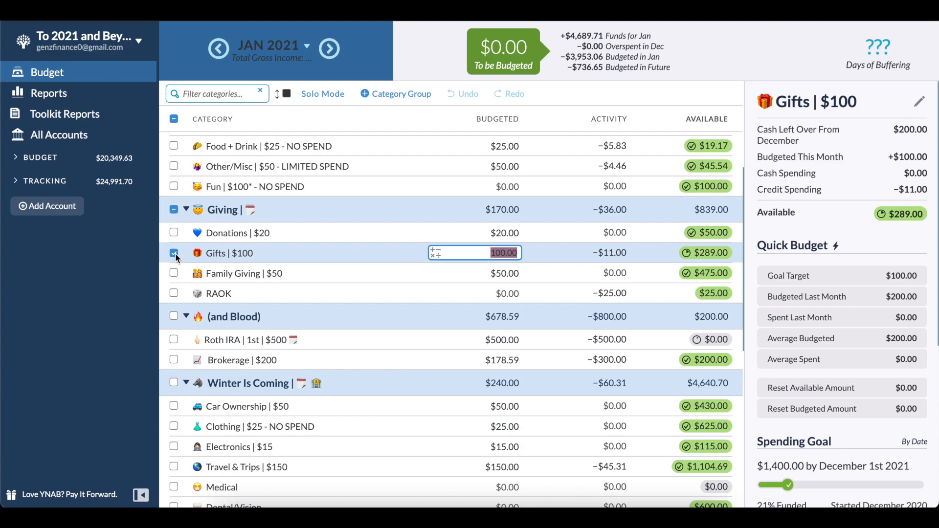
pyautogui.scroll(1, 380, 291)
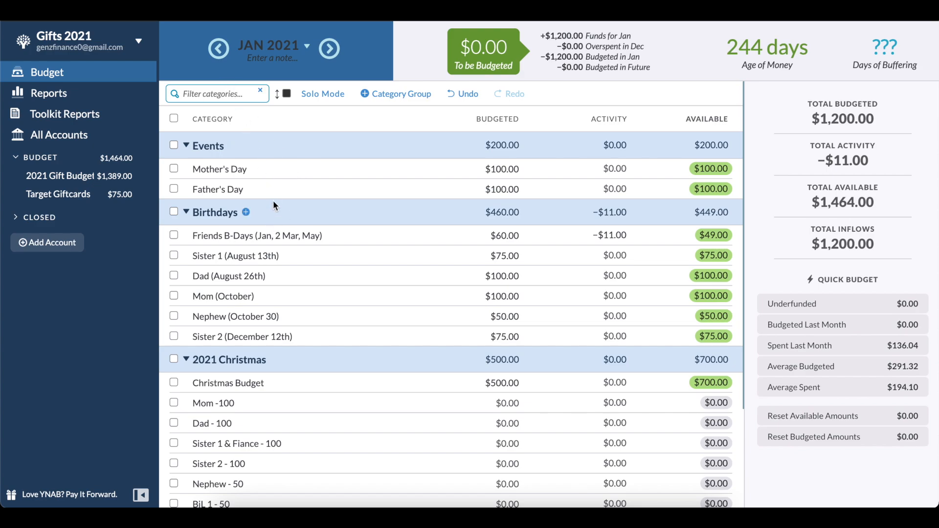
pyautogui.scroll(-3, 242, 320)
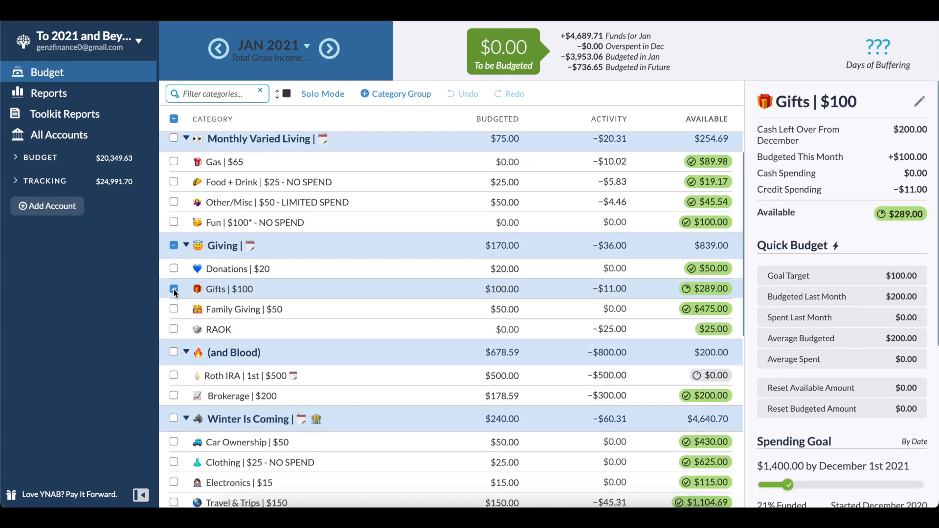
pyautogui.click(173, 290)
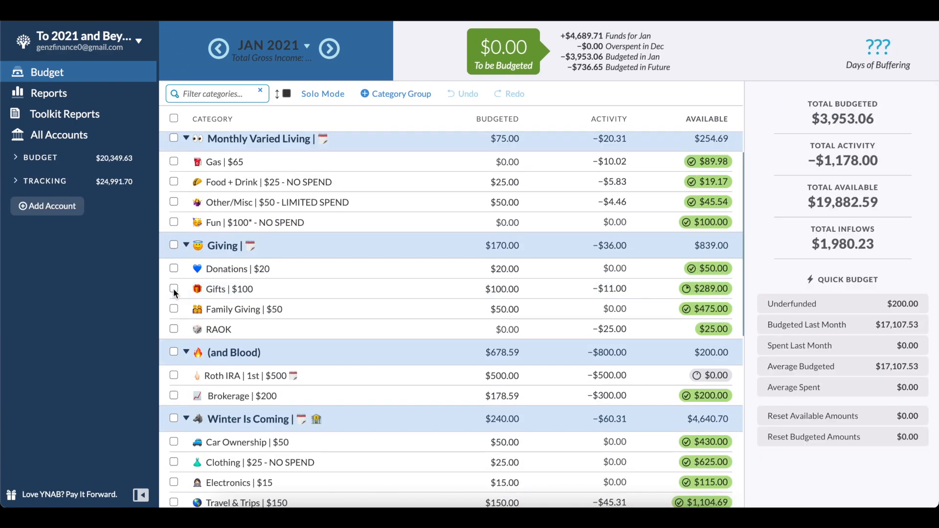